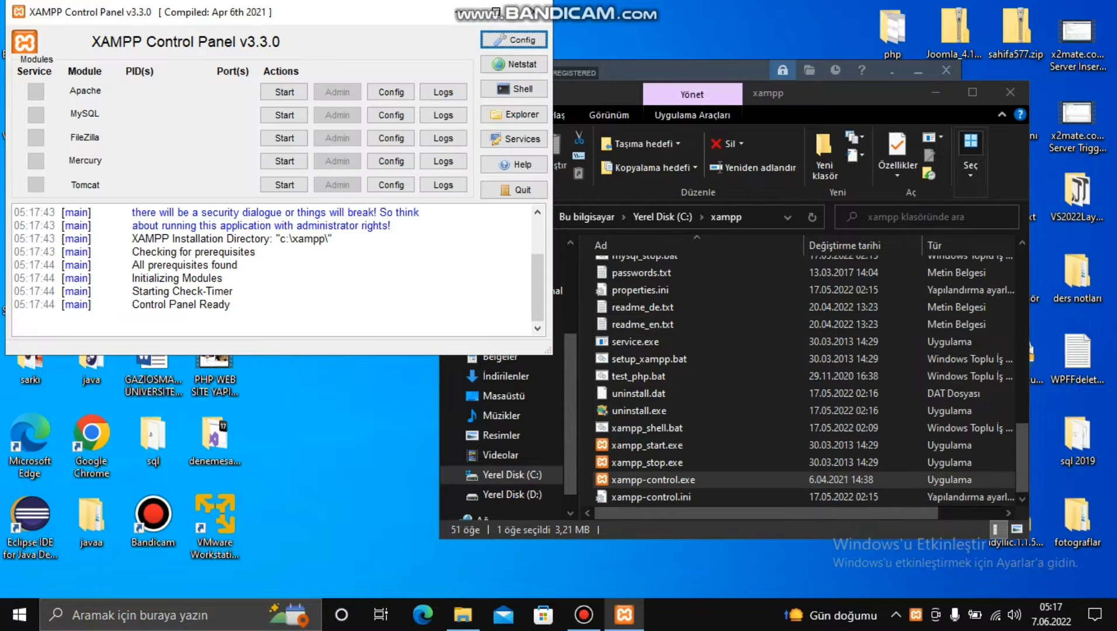
- Start Apache (ports 80, 443) and MySQL (port 3306), then minimize the XAMPP Control Panel
click(284, 92)
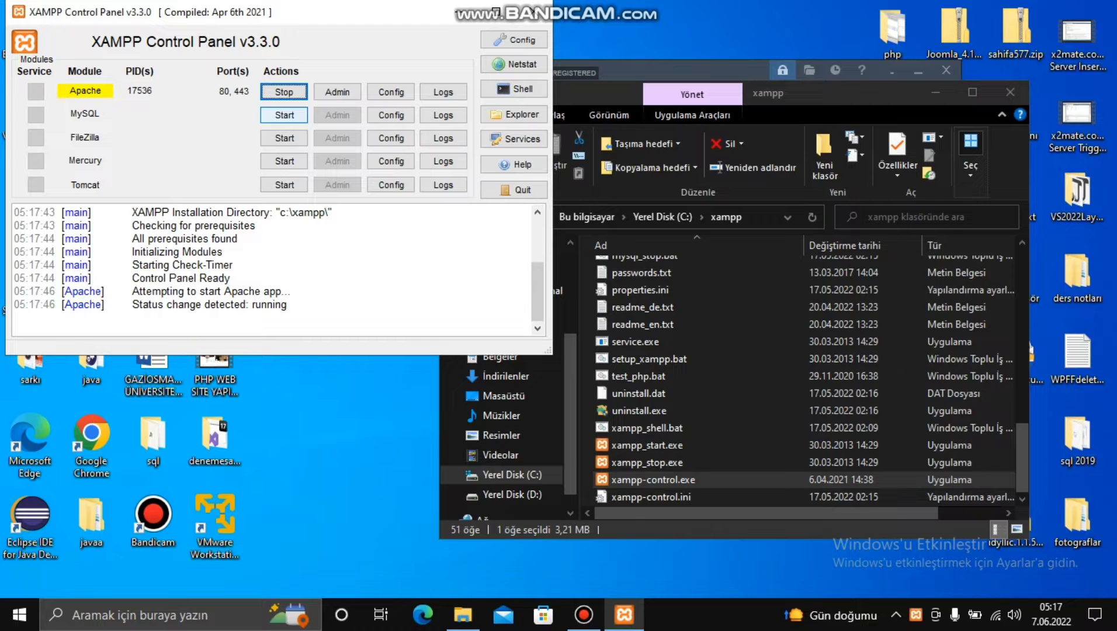
click(285, 115)
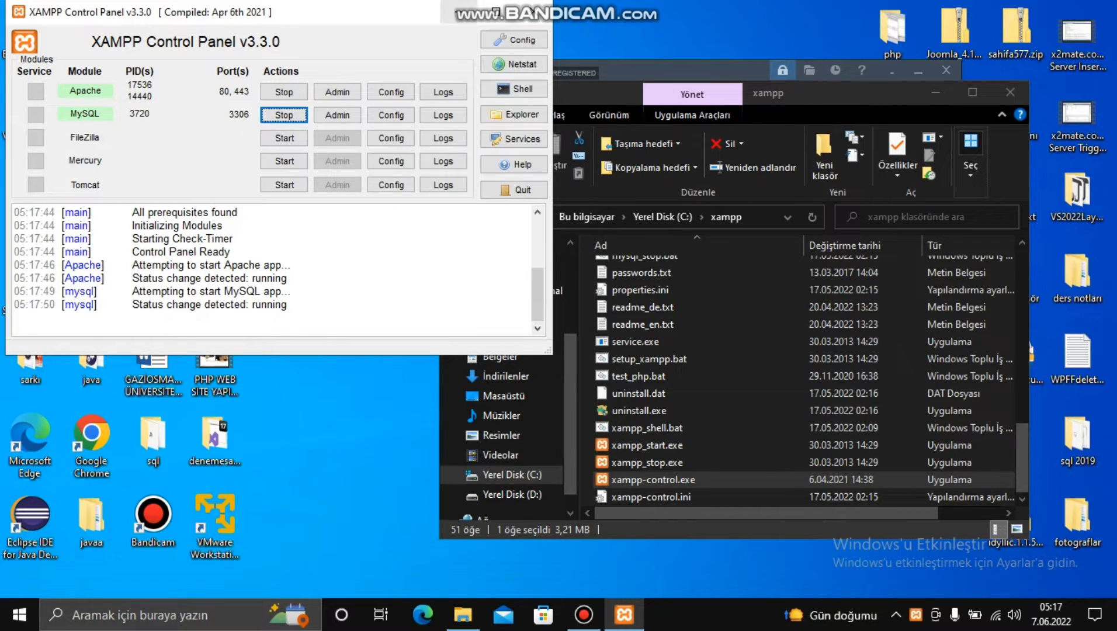
click(496, 12)
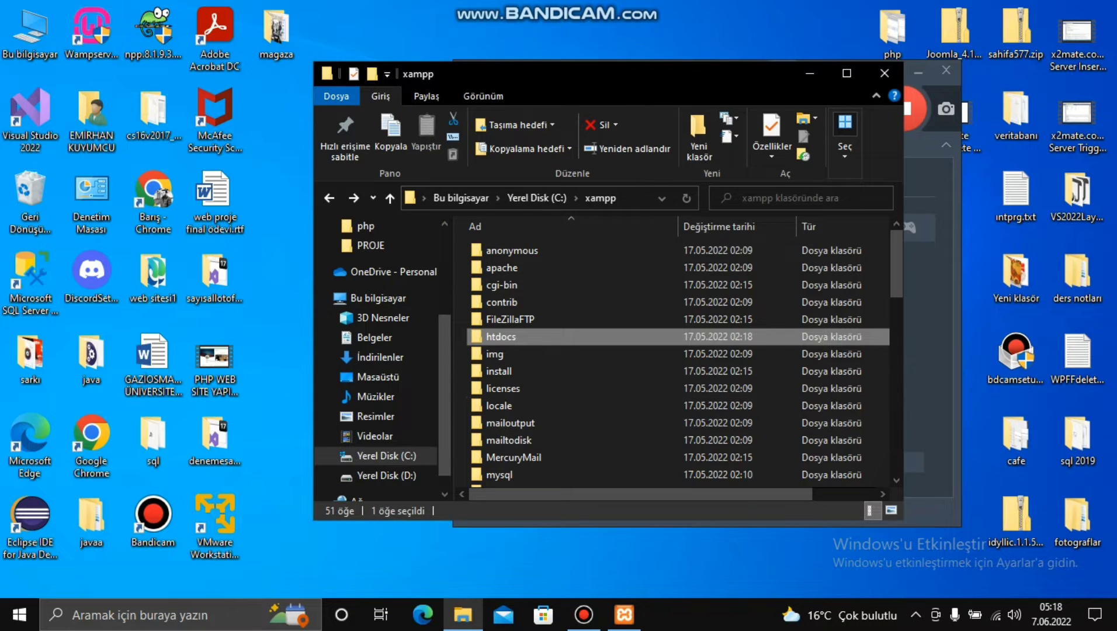
- Create an empty folder named joomla in C:\xampp\htdocs and open it in its own window
double_click(501, 337)
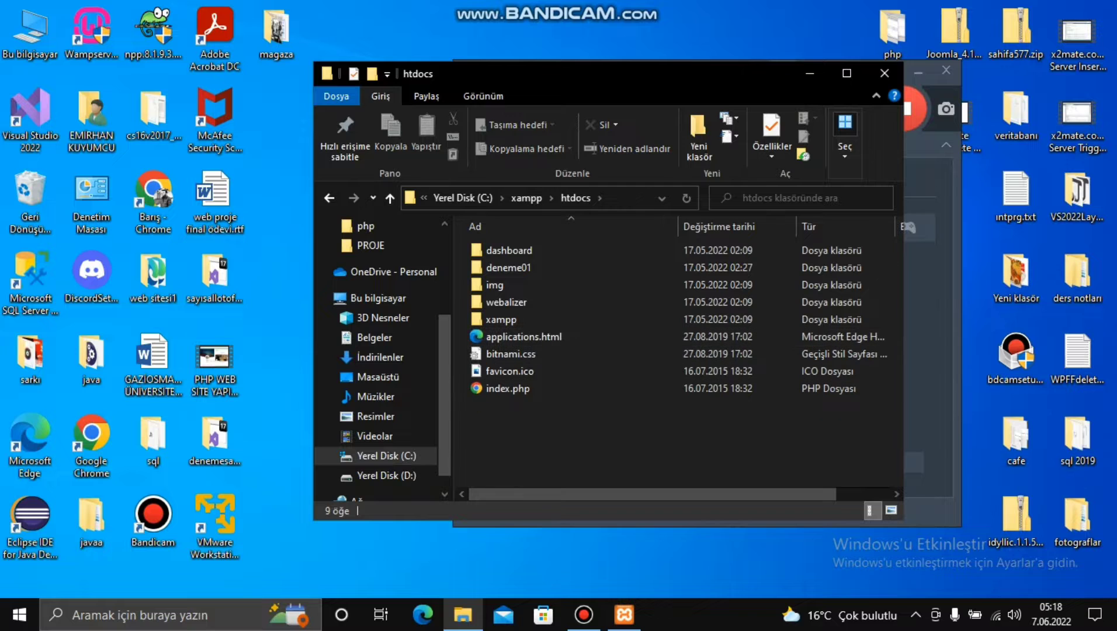
right_click(512, 418)
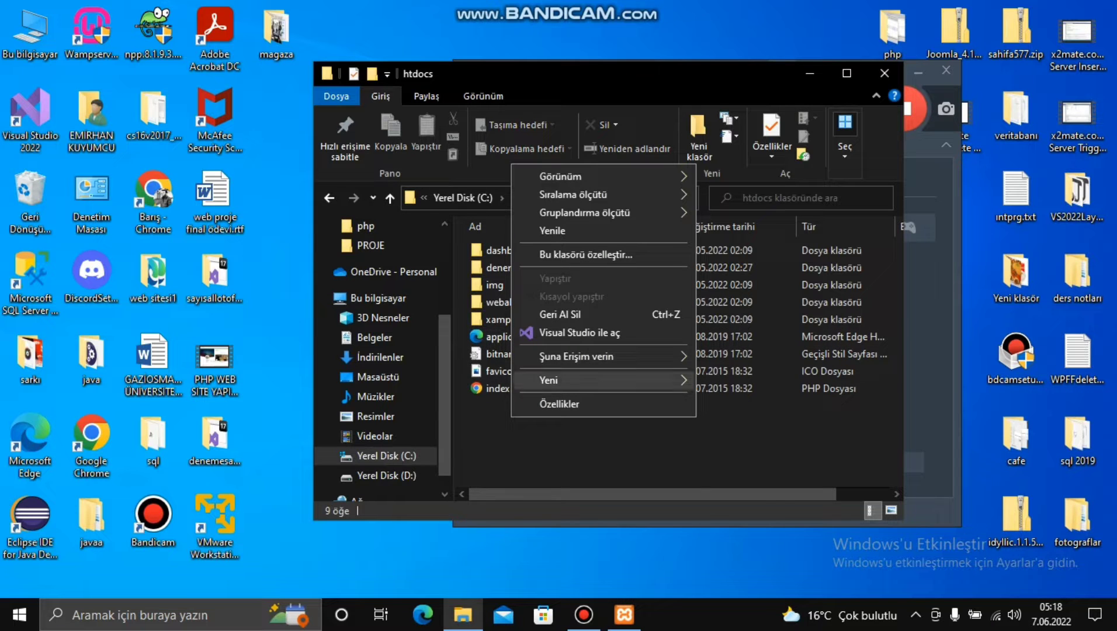
mouse_move(602, 380)
click(728, 381)
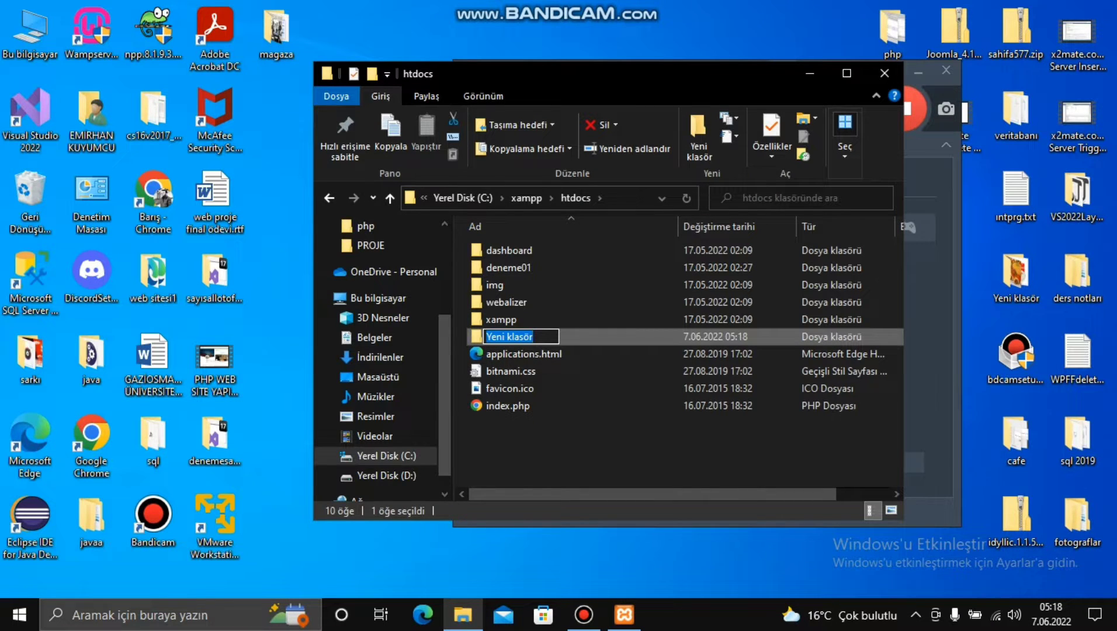
text(joomla)
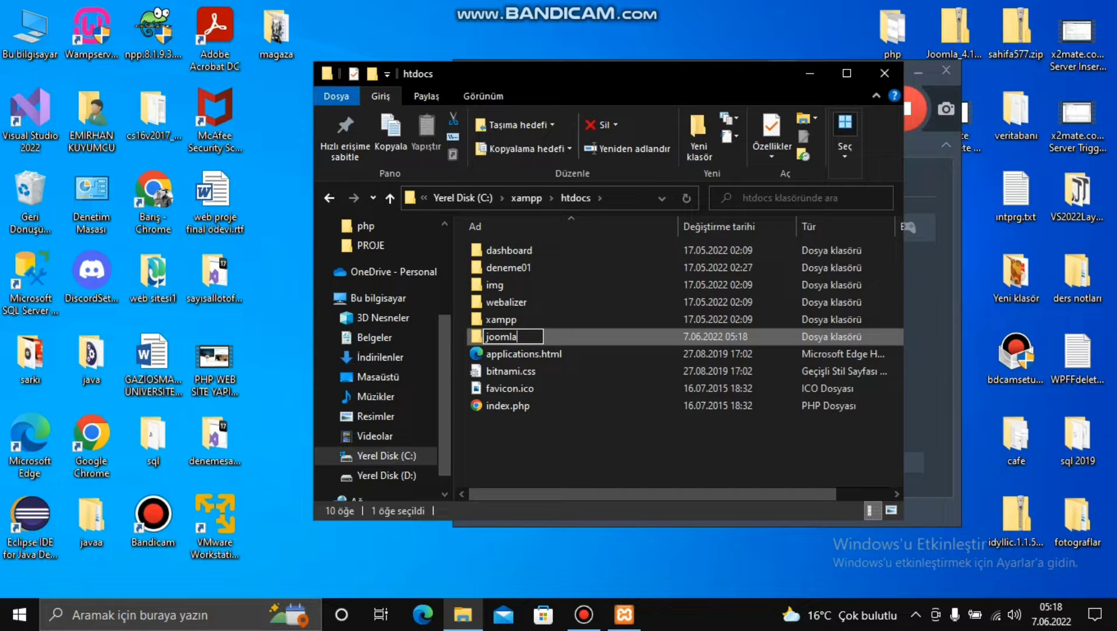
key(Return)
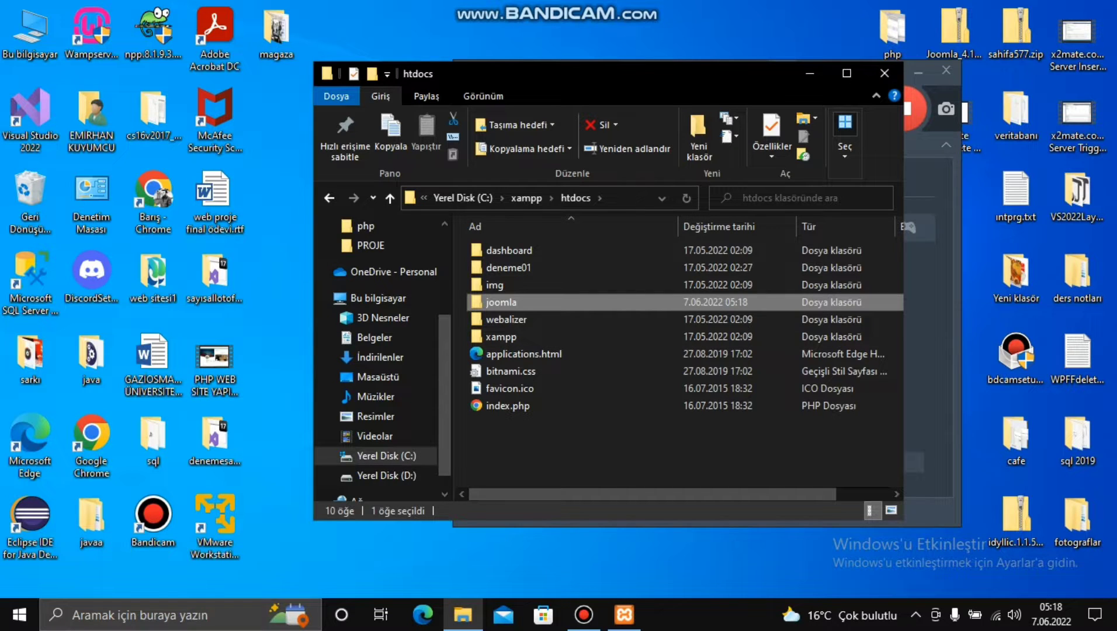
key(Return)
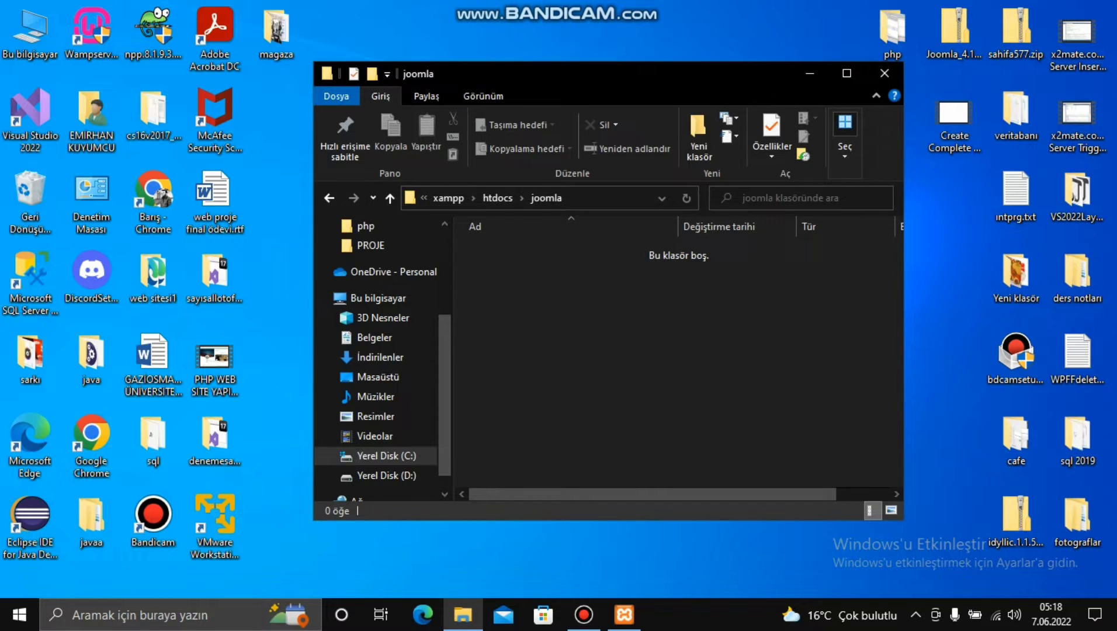
drag(768, 76, 507, 32)
- Copy all 22 items from Joomla_4.1.4-Stable-Full_Package.zip into C:\xampp\htdocs\joomla
double_click(955, 29)
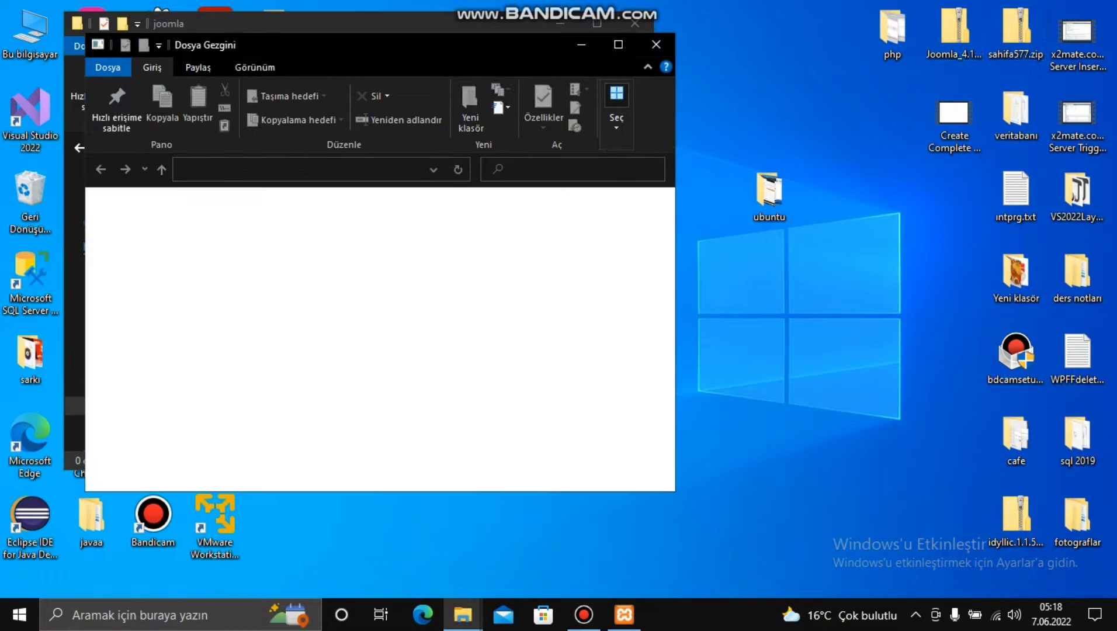
drag(381, 45, 835, 79)
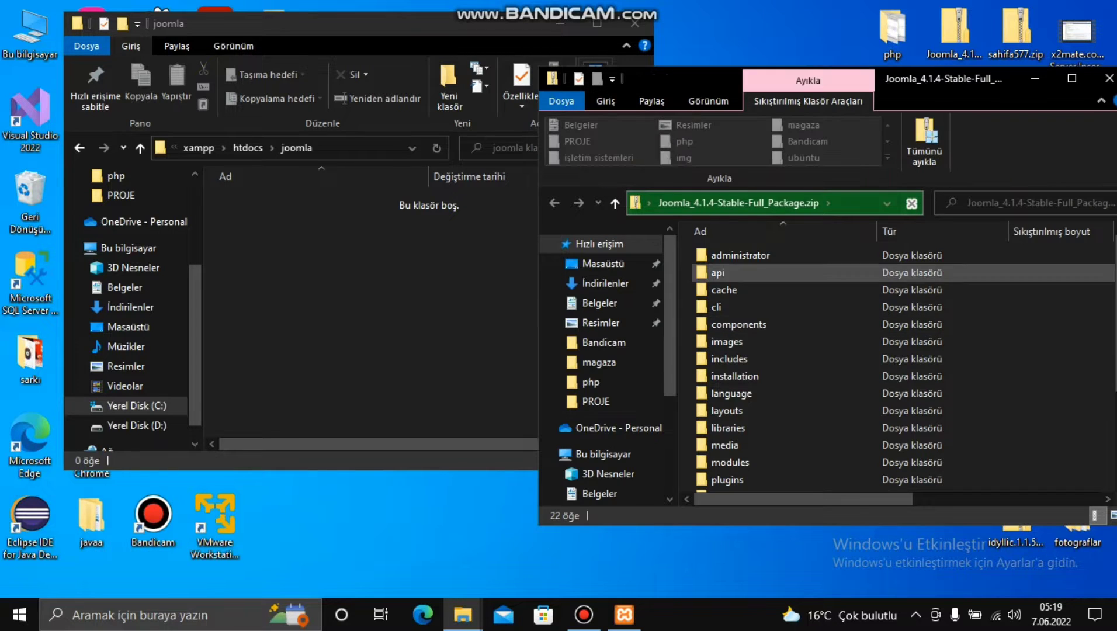
click(740, 255)
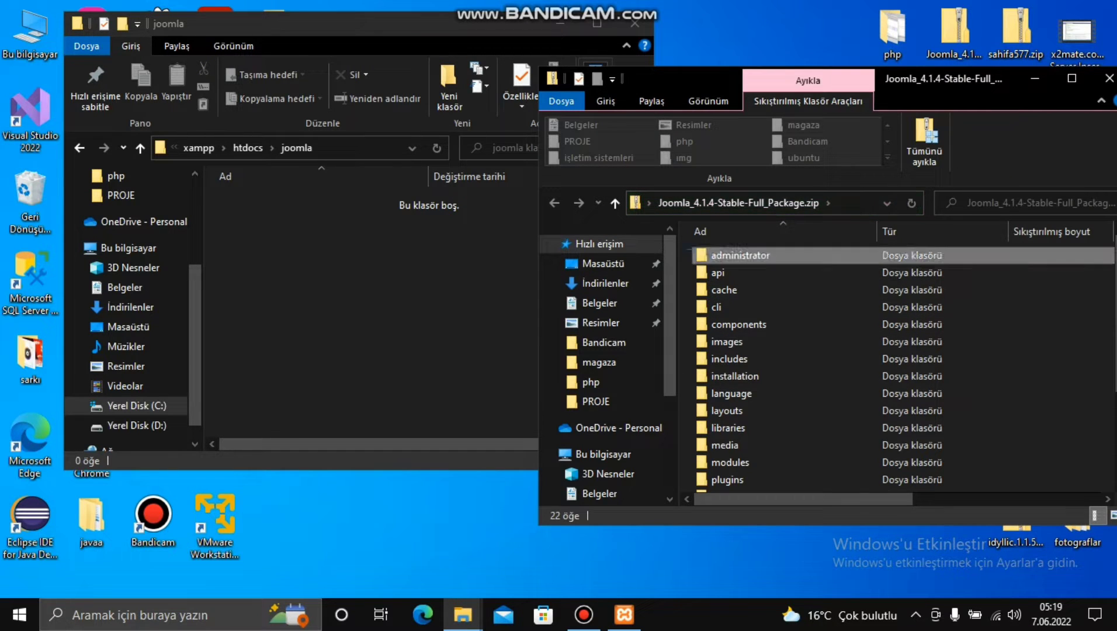
drag(689, 249, 914, 494)
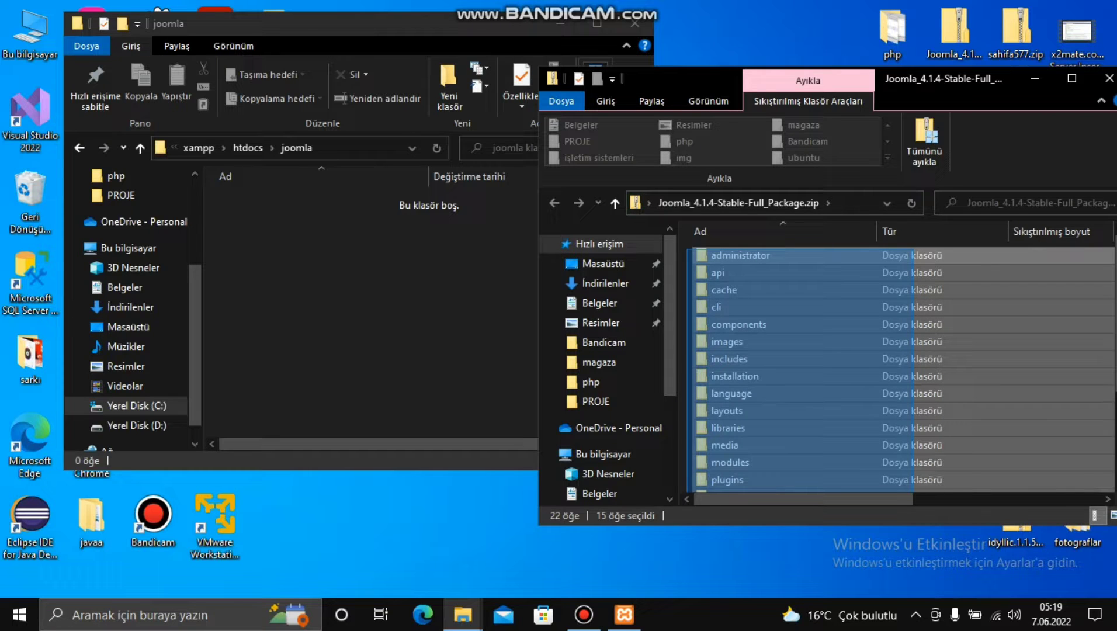
drag(914, 494, 914, 494)
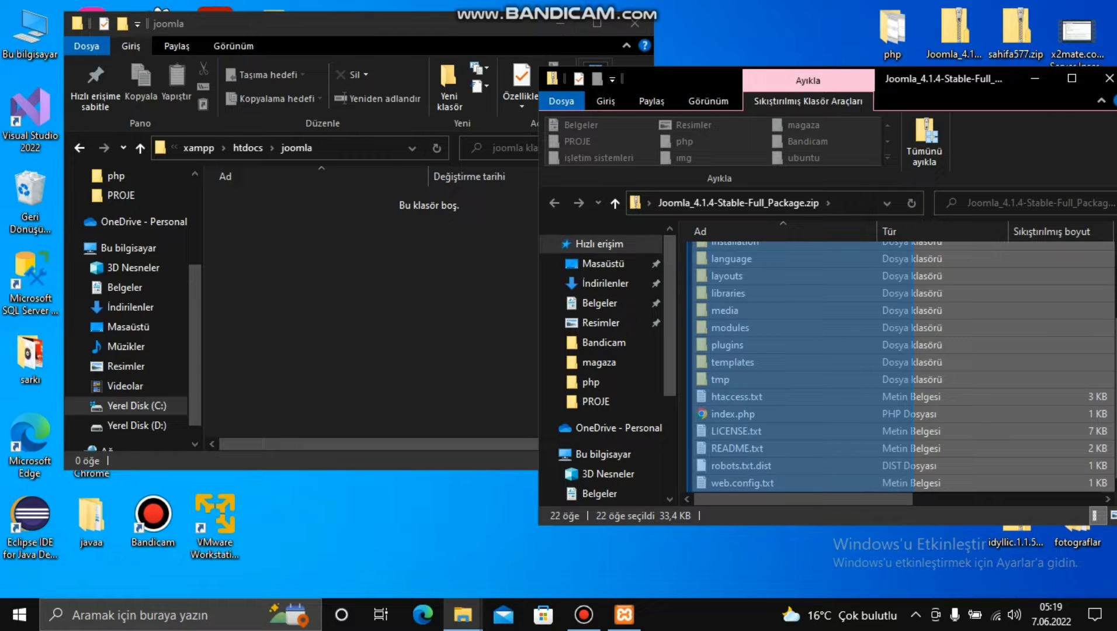
drag(914, 494, 914, 494)
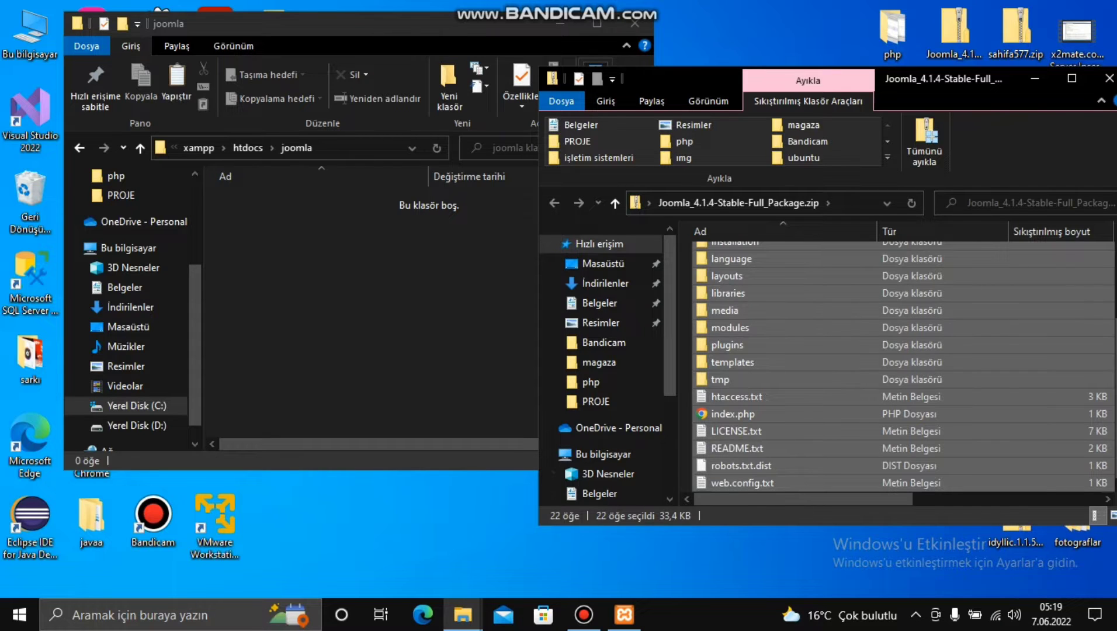
key(alt+Tab)
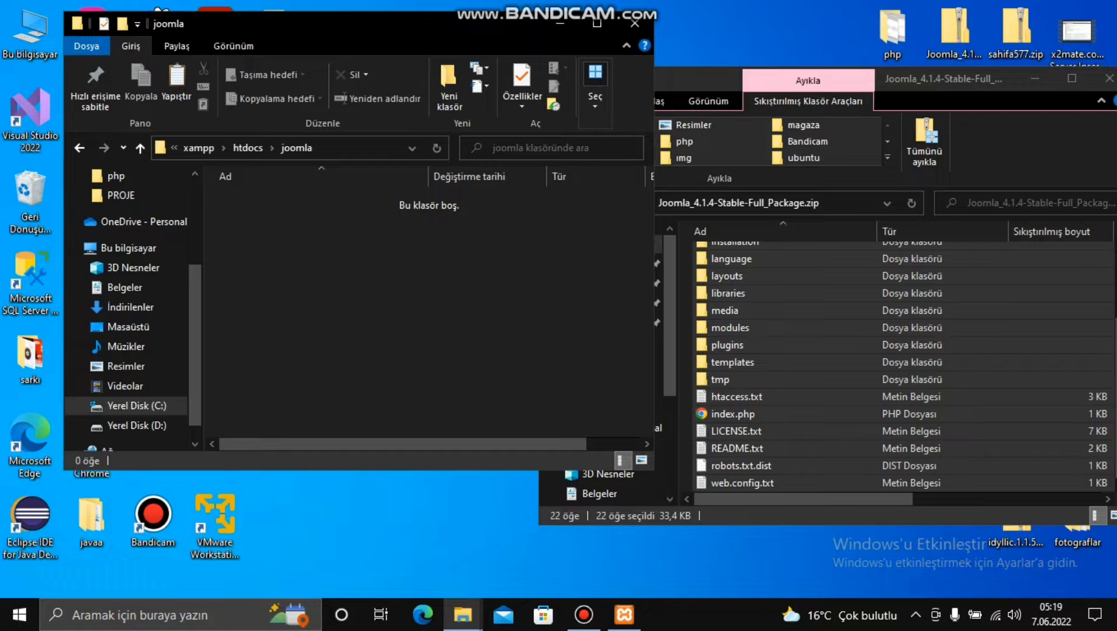
key(ctrl+v)
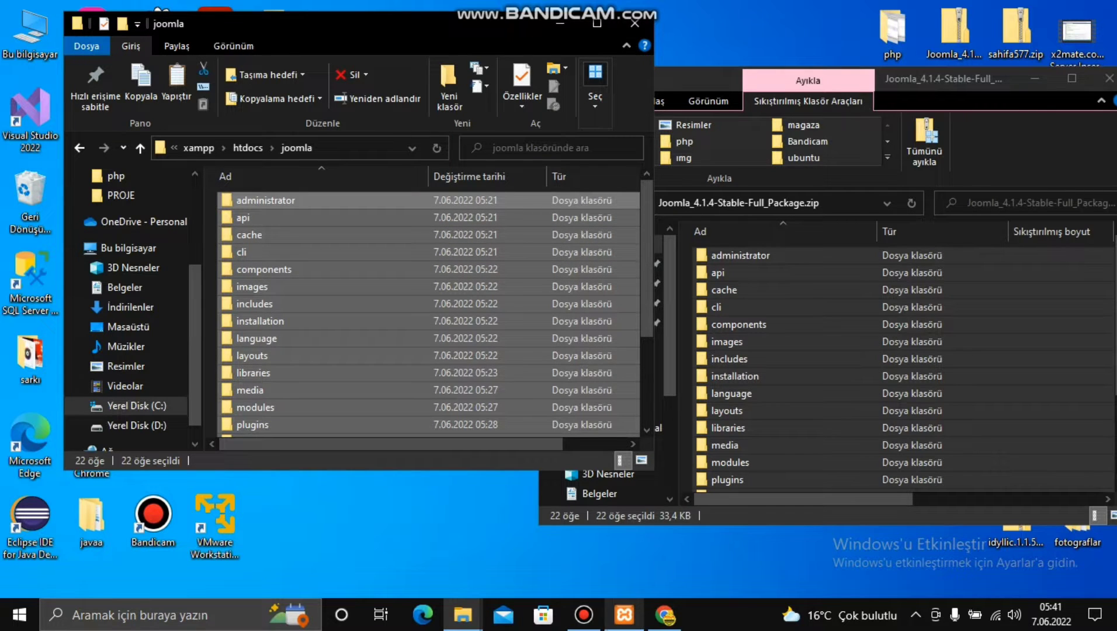
click(664, 615)
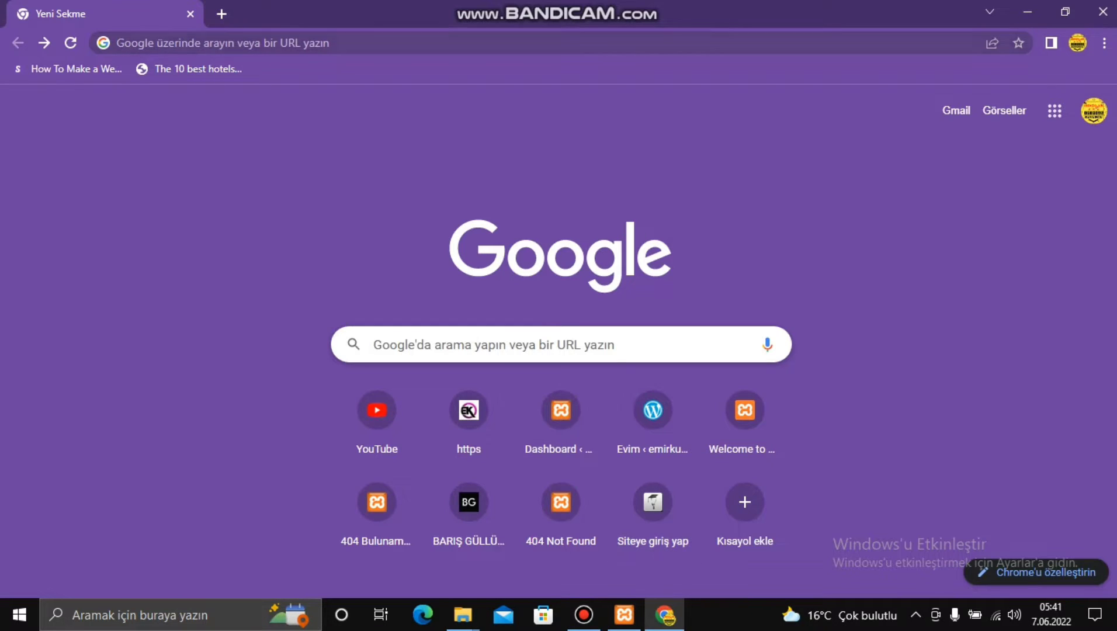
- Browse to localhost, then to localhost/joomla to bring up the Joomla 4.1.4 installer
key(ctrl+l)
text(localhost)
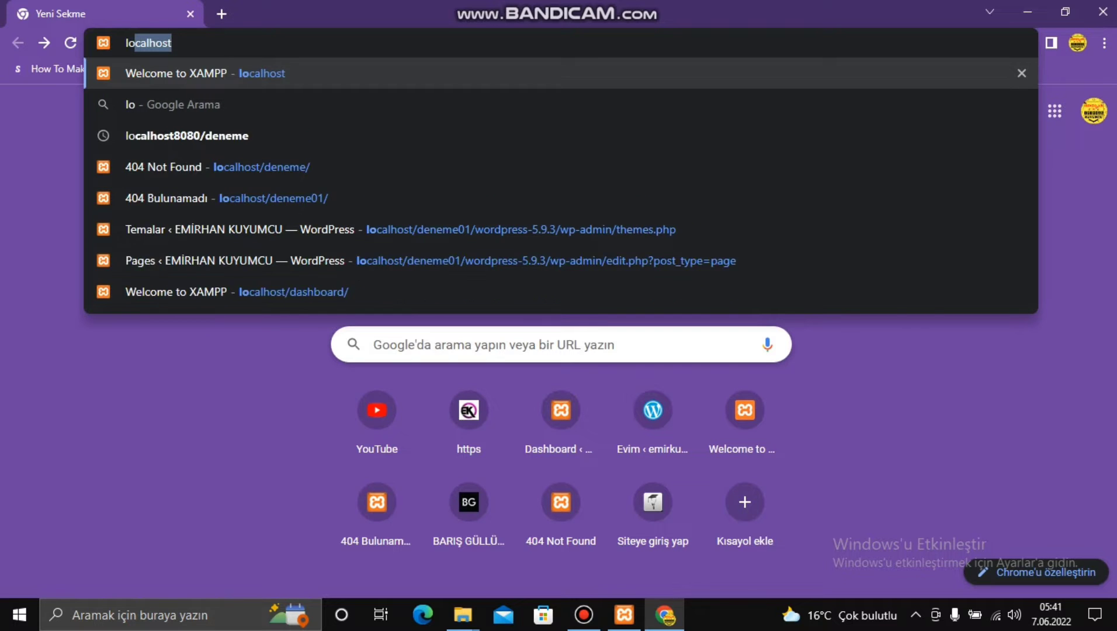
key(Return)
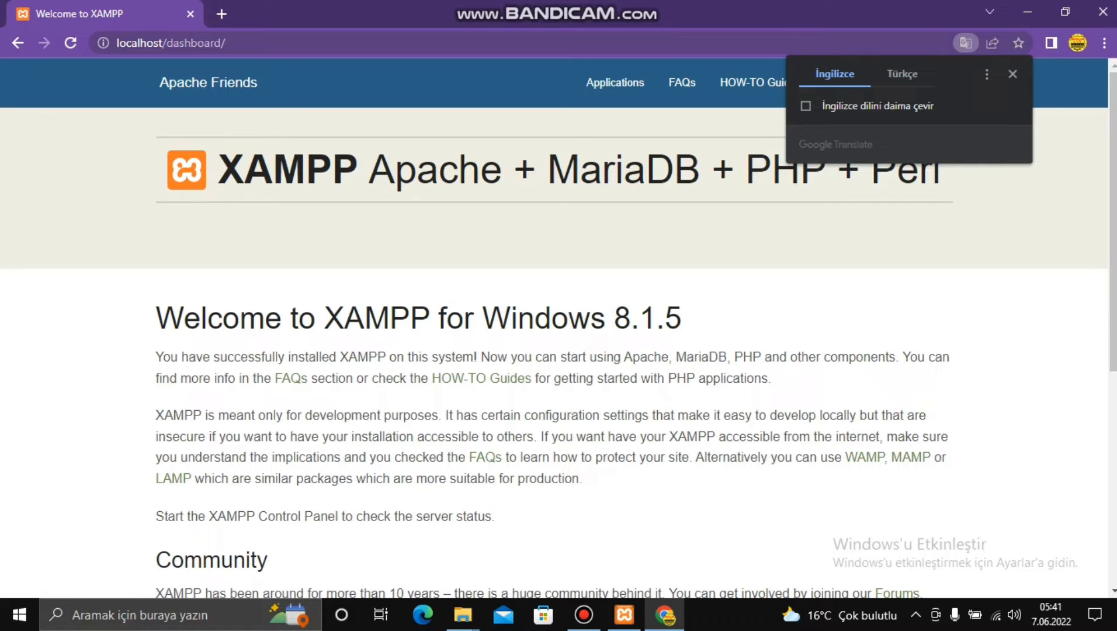
click(226, 42)
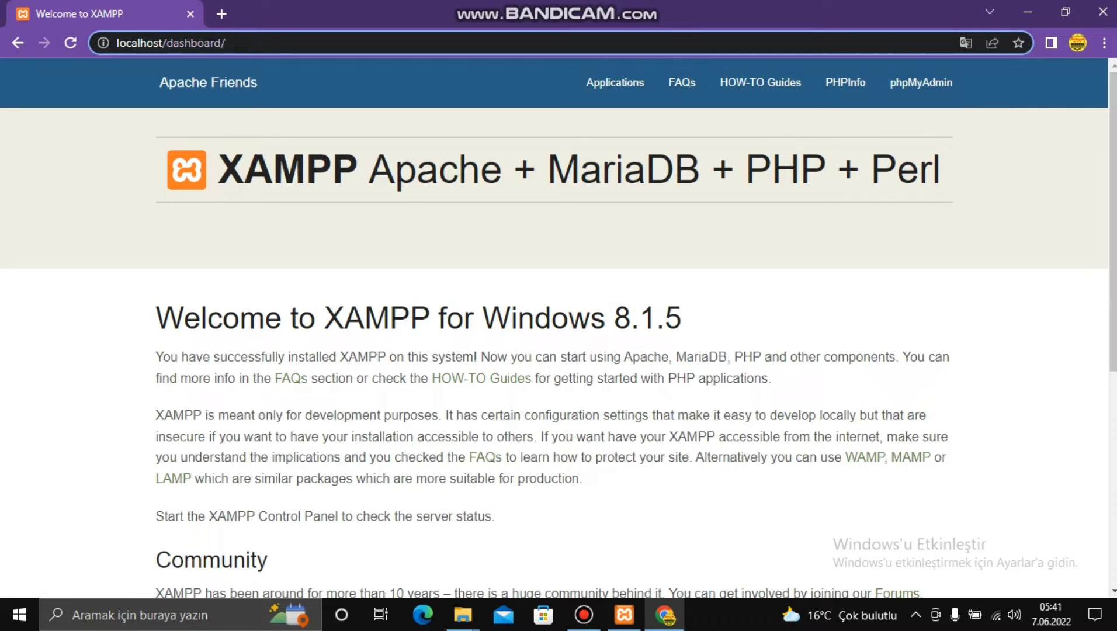
key(BackSpace)
key(BackSpace)
key(BackSpace)
key(BackSpace)
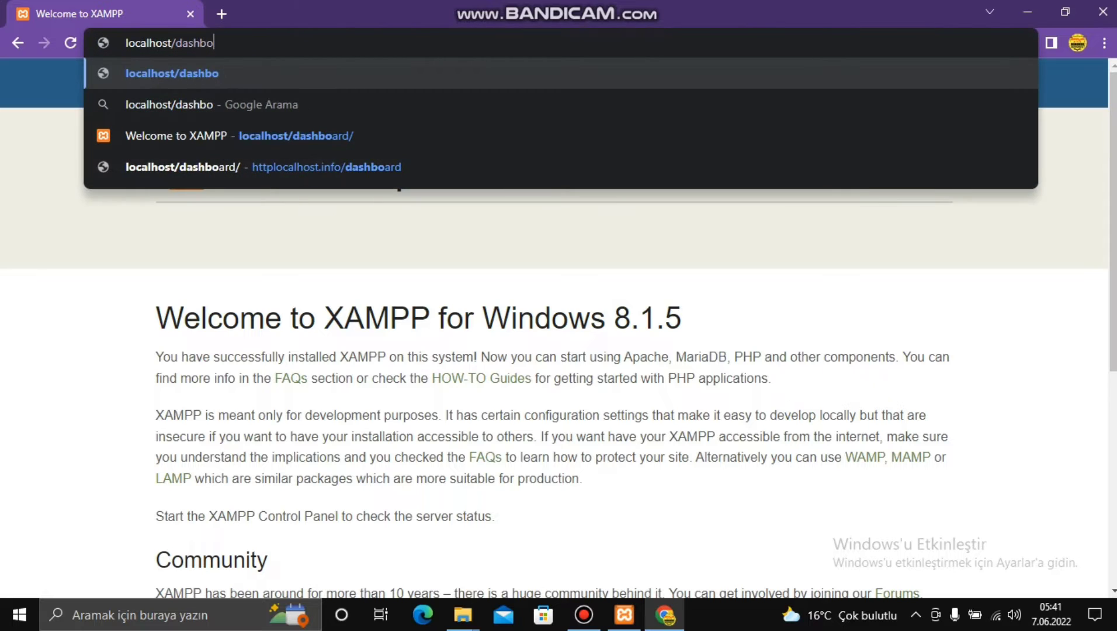
key(BackSpace)
key(BackSpace)
key(BackSpace)
key(BackSpace)
key(BackSpace)
key(BackSpace)
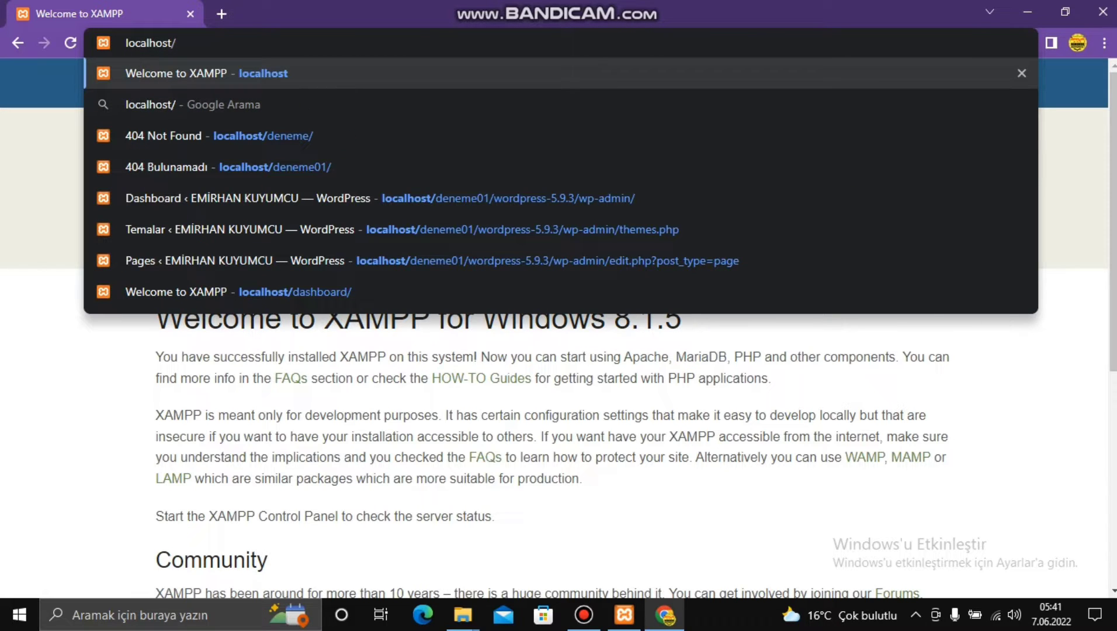
text(joomla)
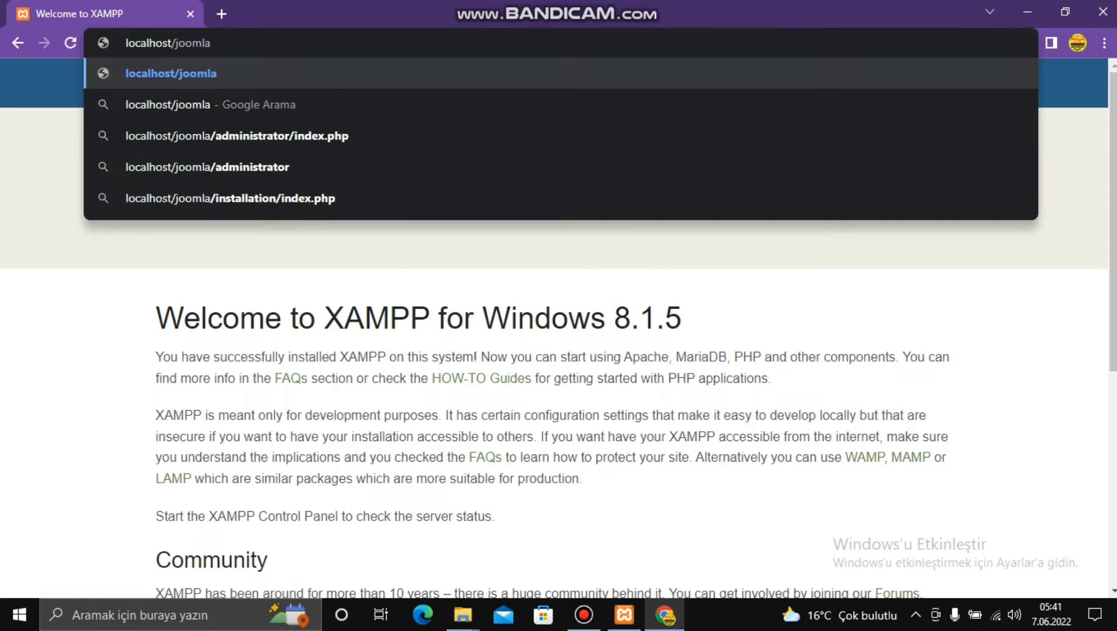
key(Return)
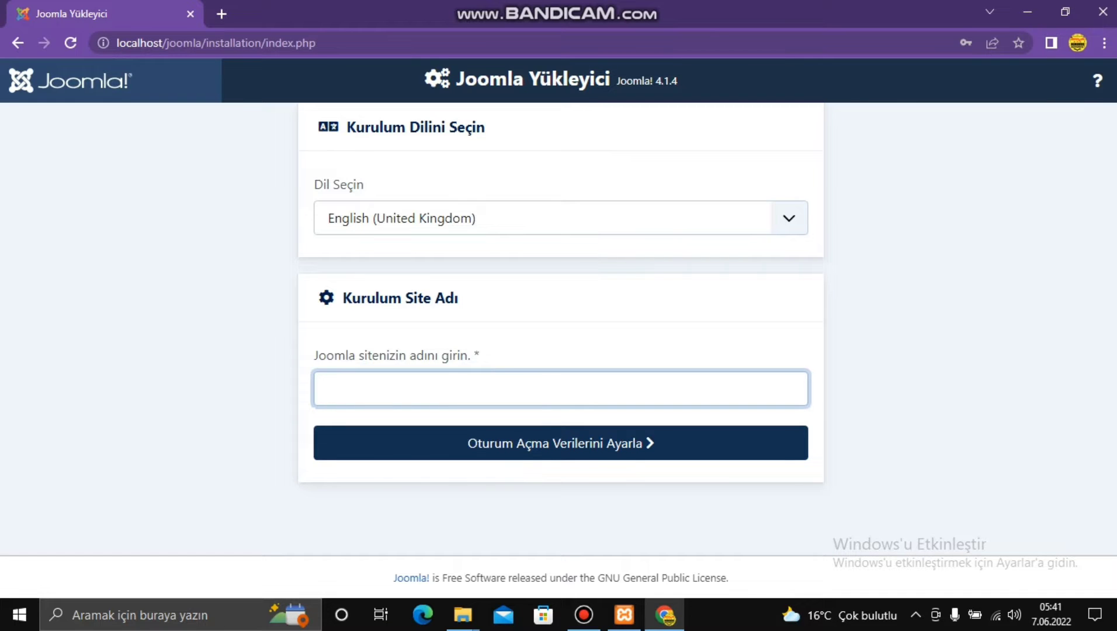
- Choose Turkish (Turkey) as the installation language, enter the site name and continue
click(561, 218)
scroll(555, 369, down, 10)
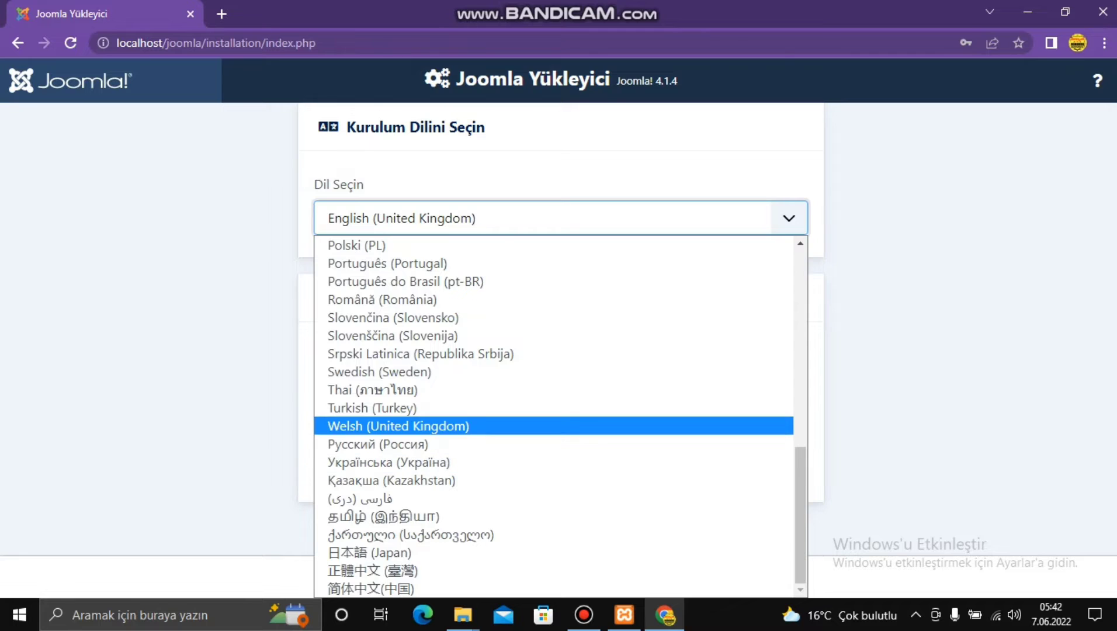
click(374, 408)
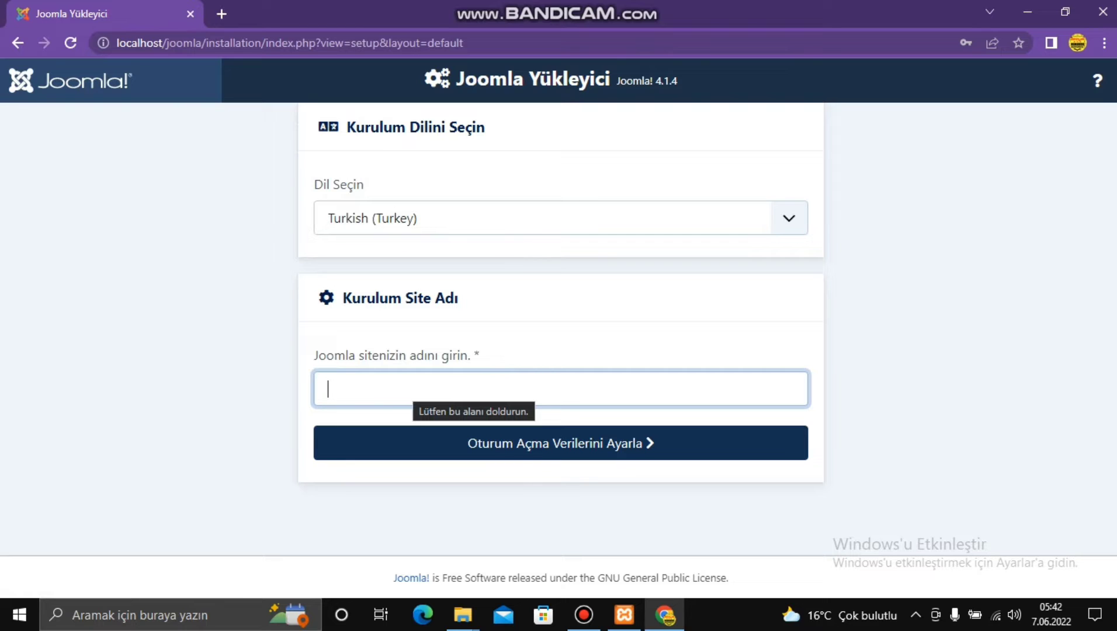
text(e)
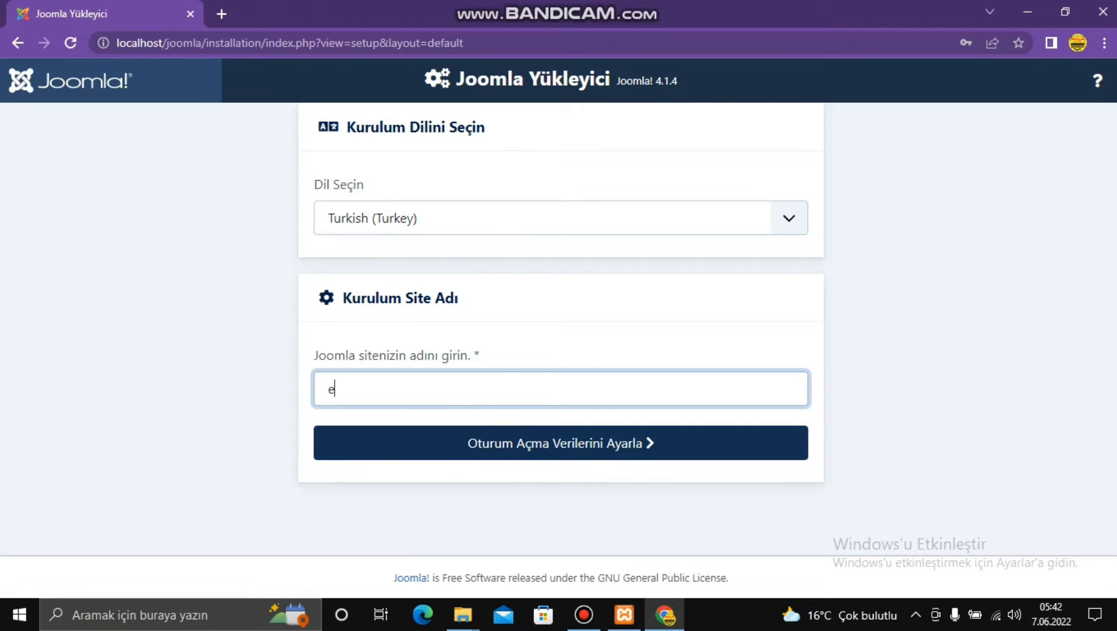
text(mirhankuyumcu)
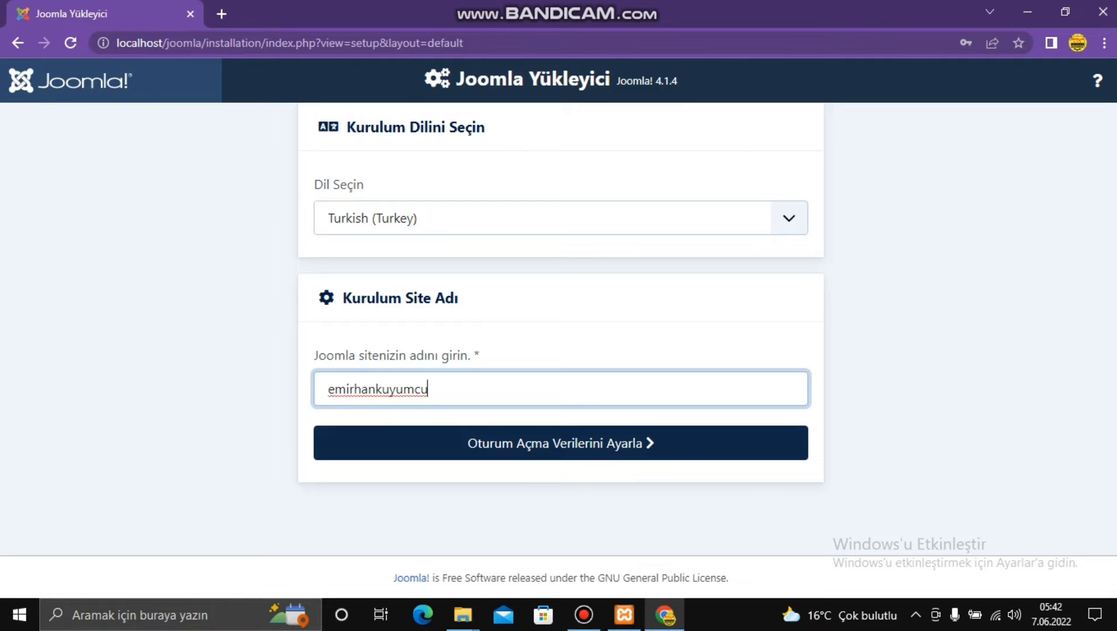
key(Return)
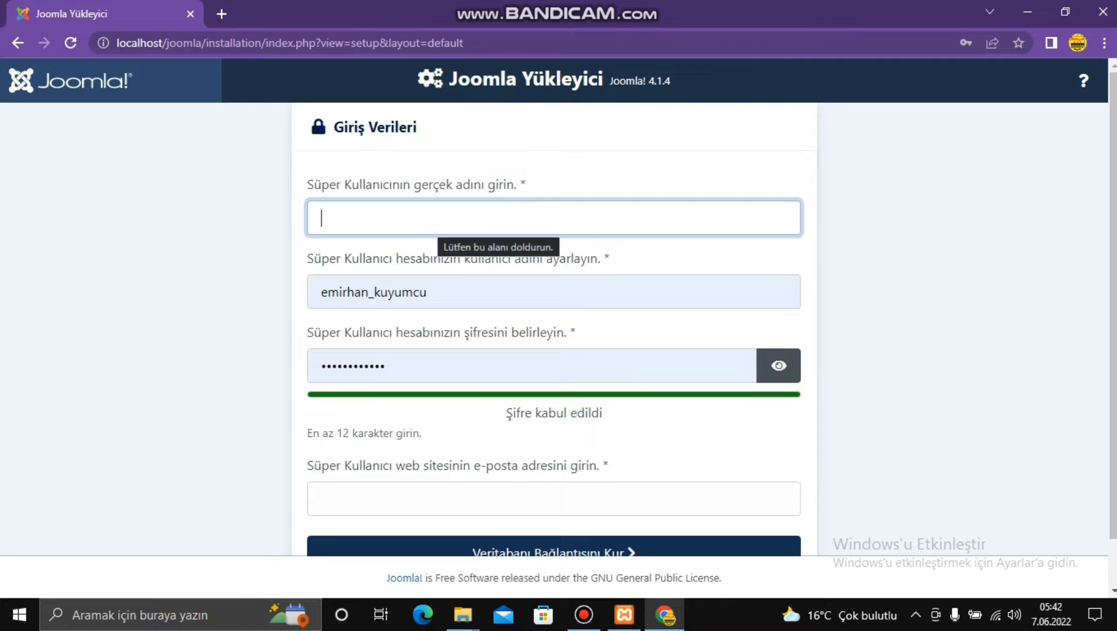
- Enter the Super User's real name, password and e-mail address, then continue to Database Configuration
text(Em)
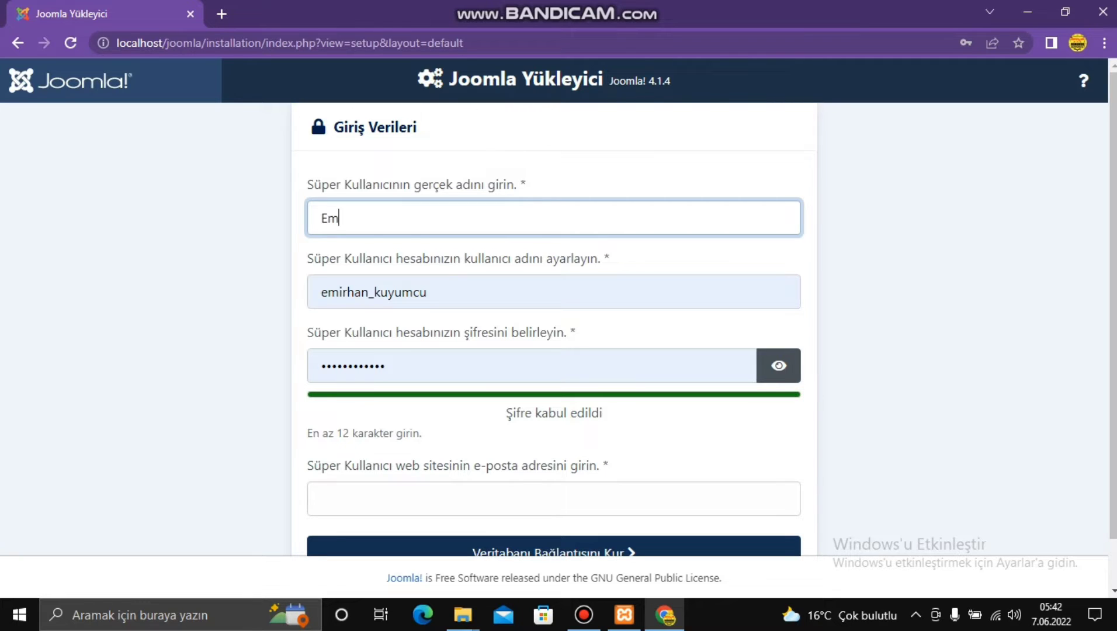
text(irhan Kuyumcu)
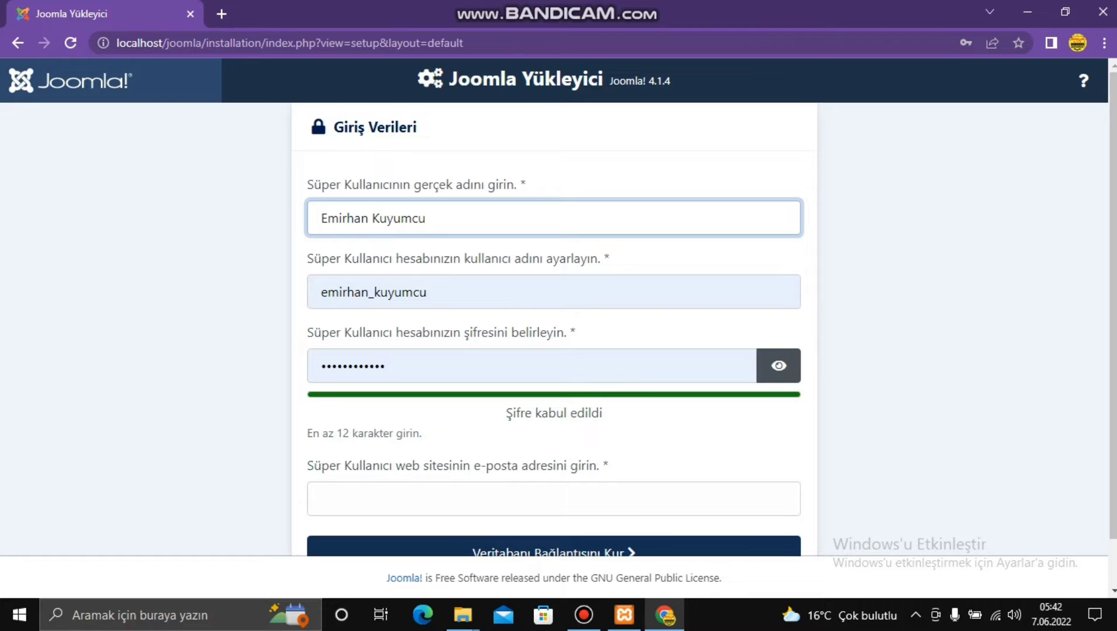
key(Tab)
key(Tab)
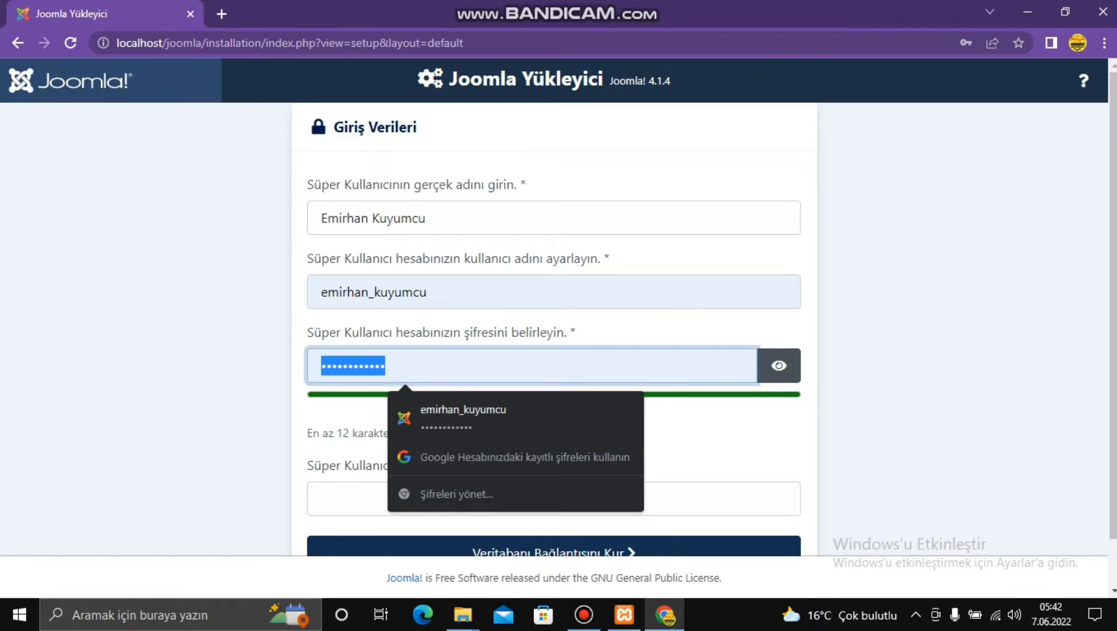
text(••••)
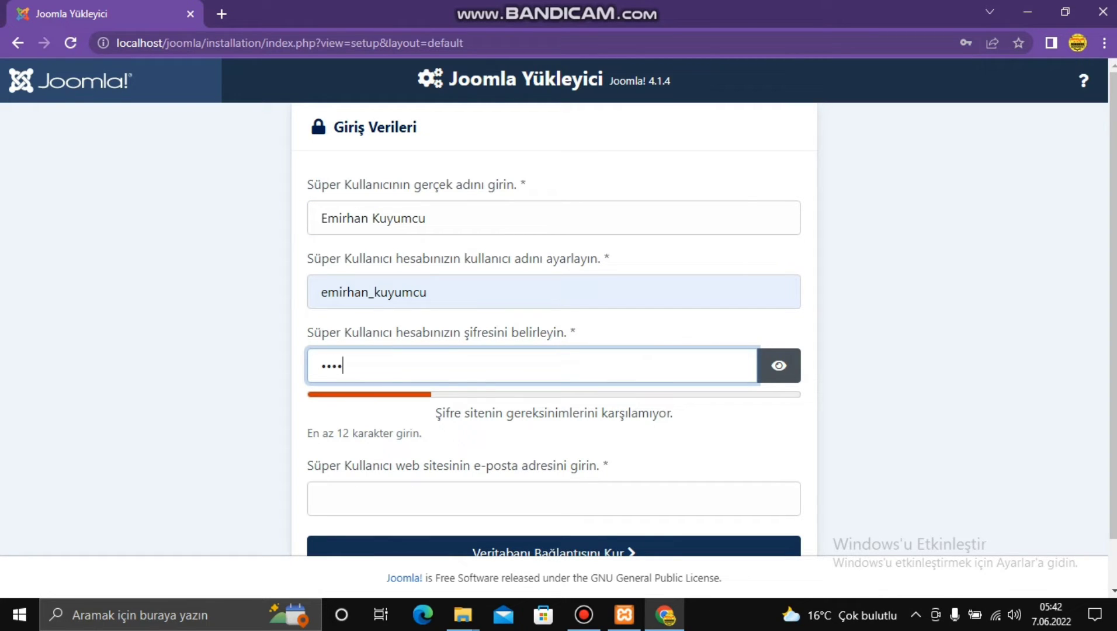
text(•••)
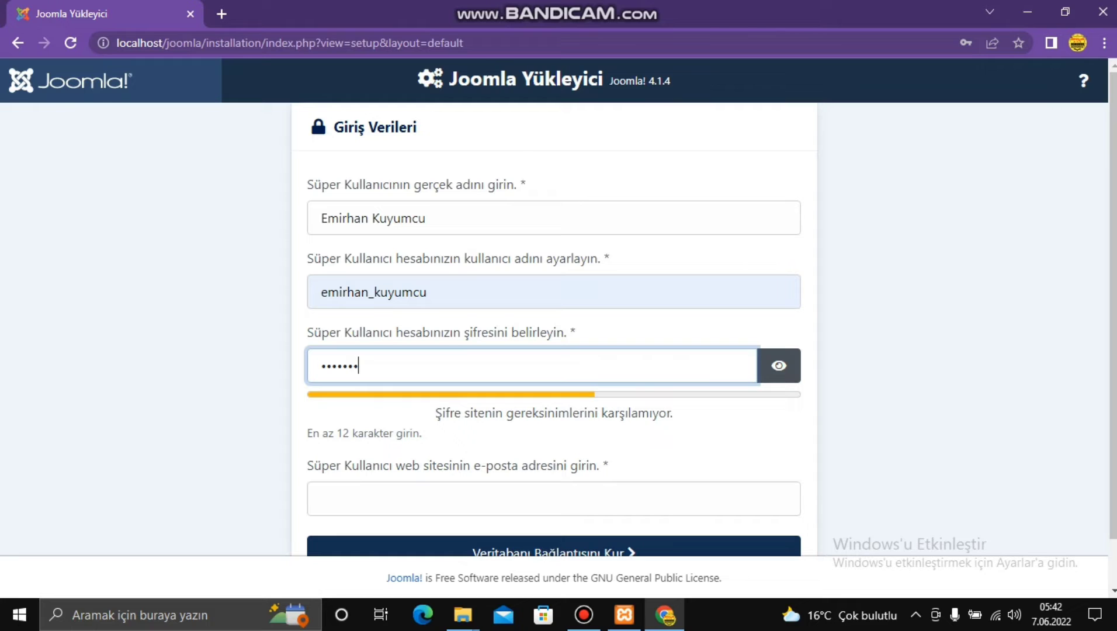
text(••••••)
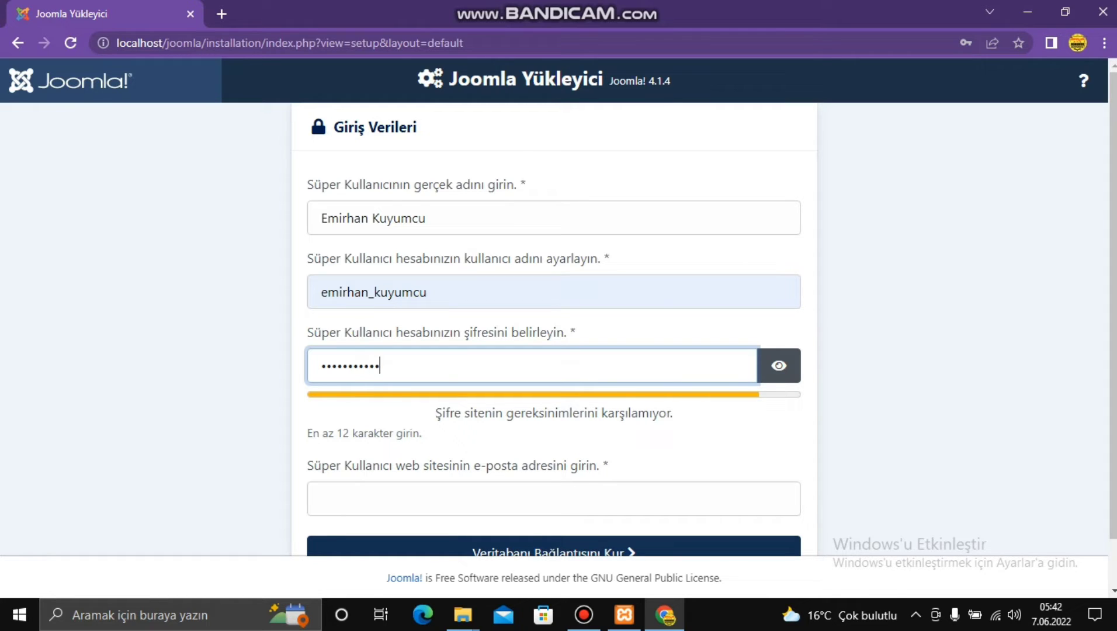
text(••••••••)
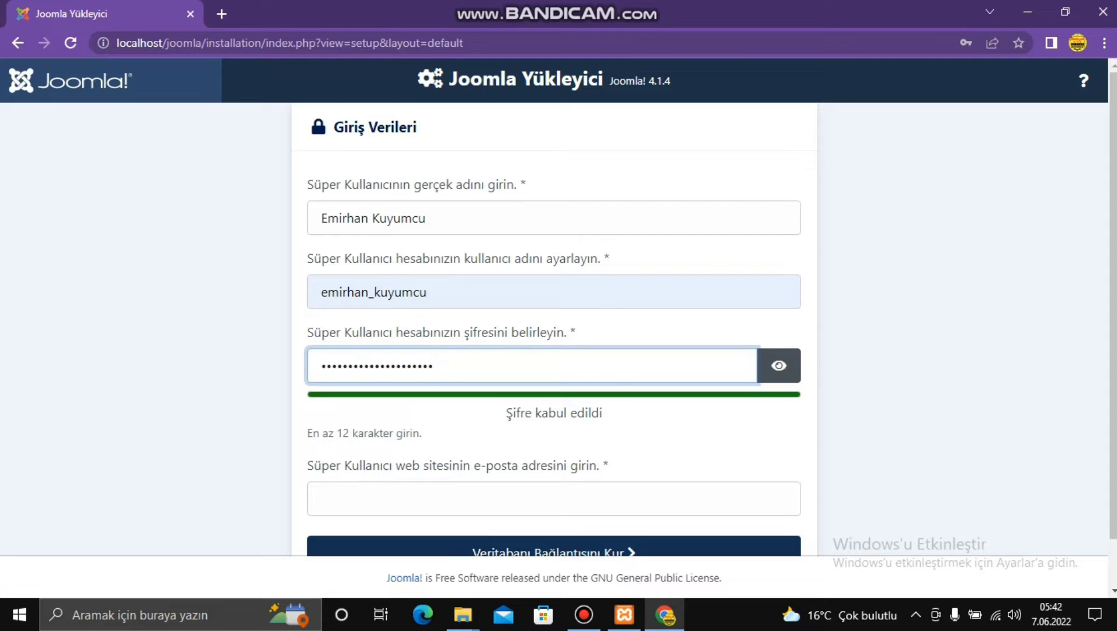
scroll(554, 328, down, 1)
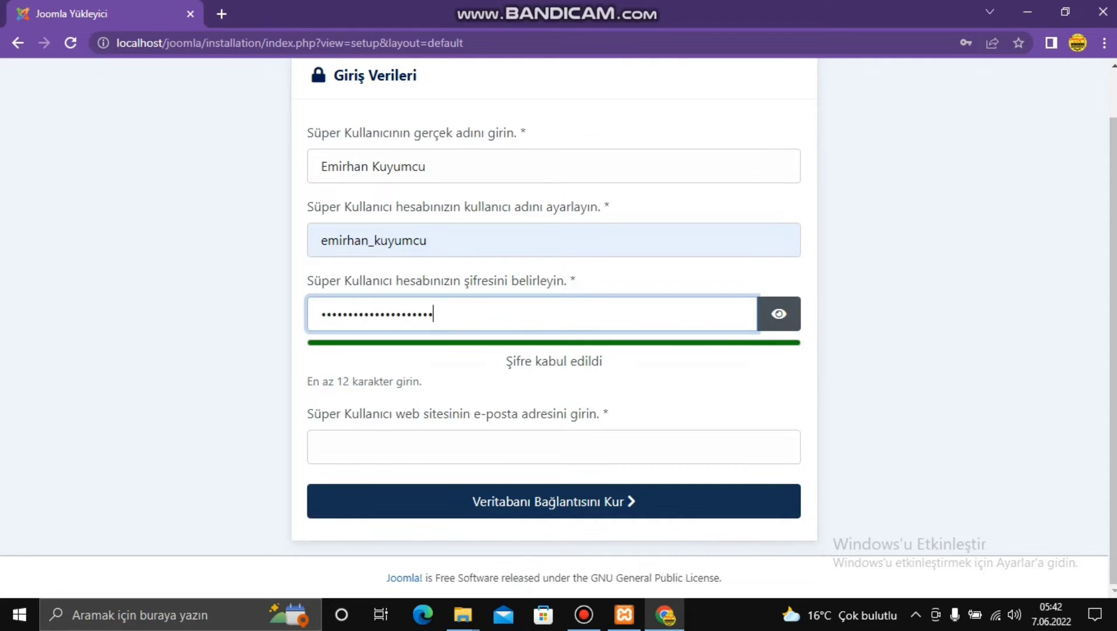
key(Tab)
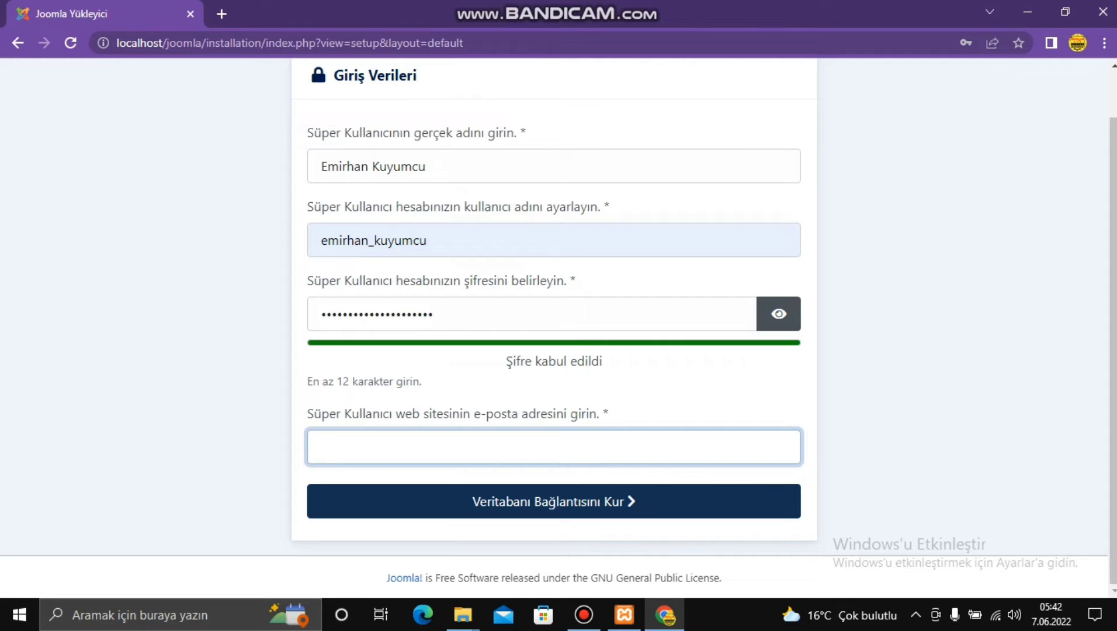
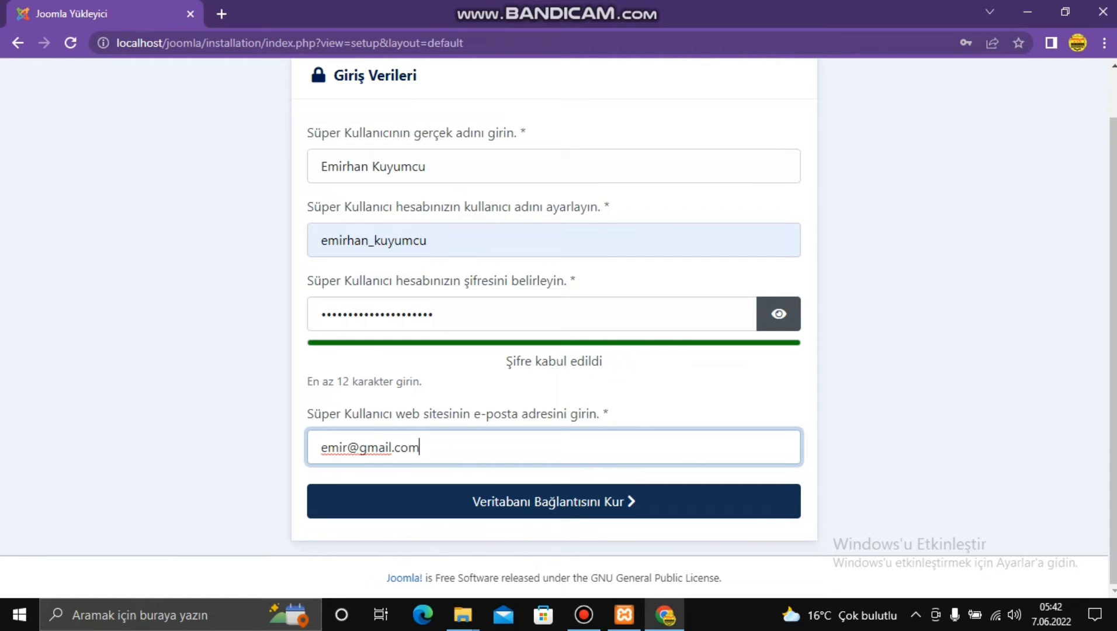
key(Return)
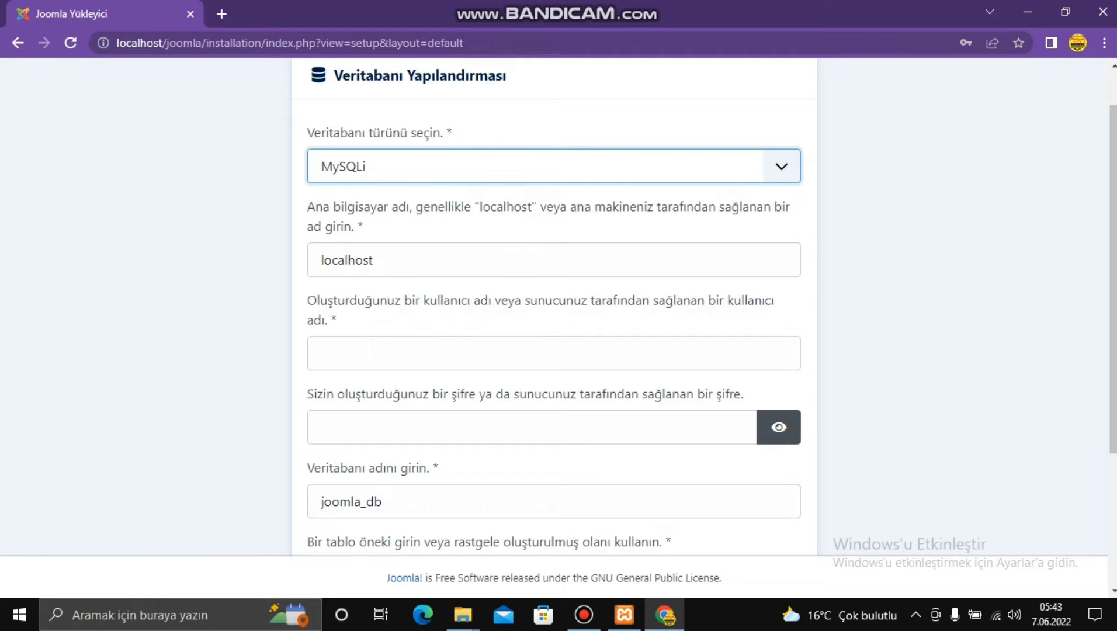
- Load localhost in a new Chrome tab and dismiss the translation prompt
key(ctrl+t)
text(l)
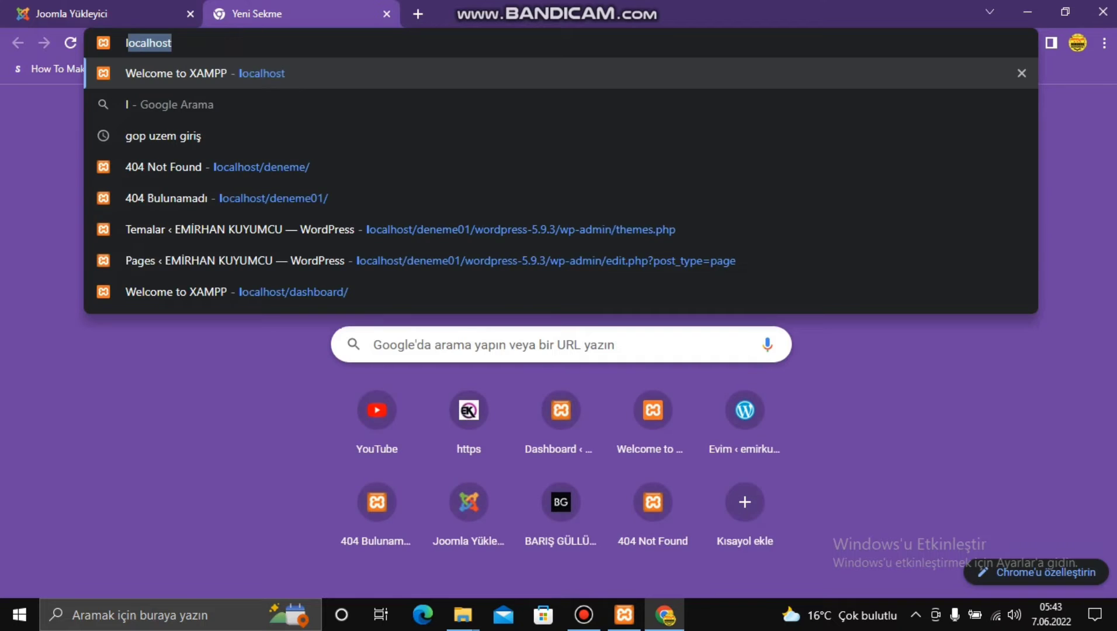
text(oc)
key(Return)
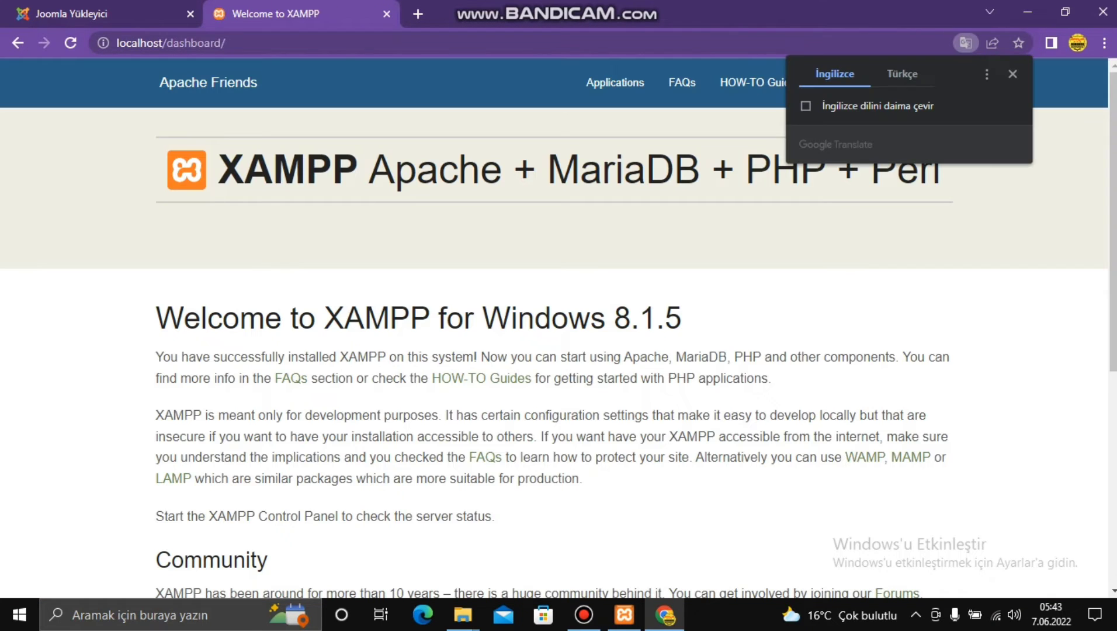
click(902, 73)
click(1013, 73)
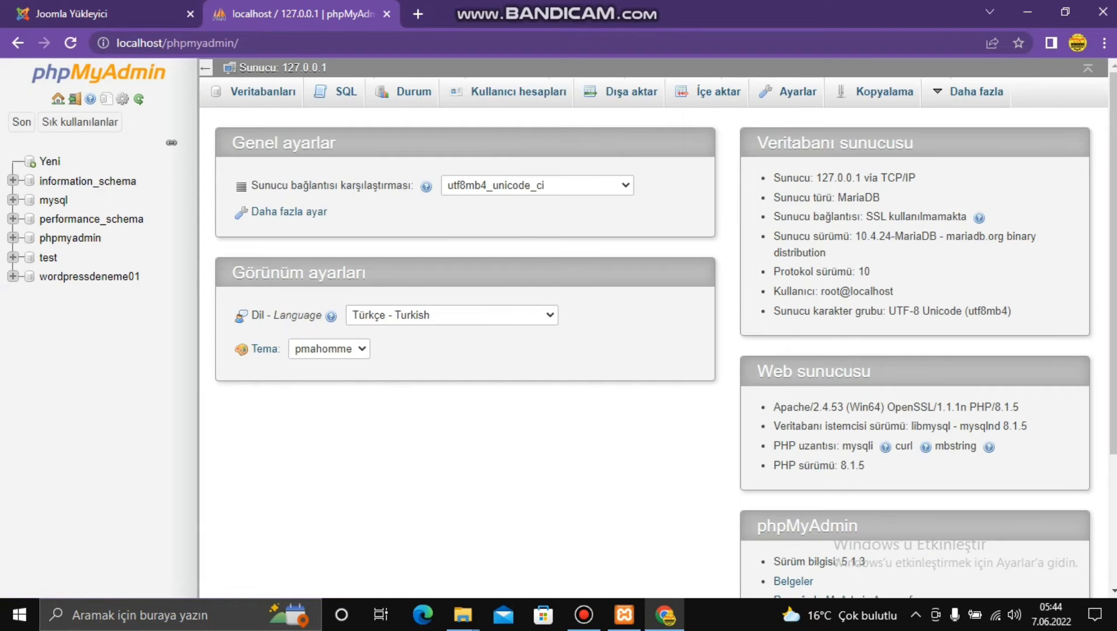
- Create a database named joomla with utf16_turkish_ci collation and open it in phpMyAdmin
click(50, 162)
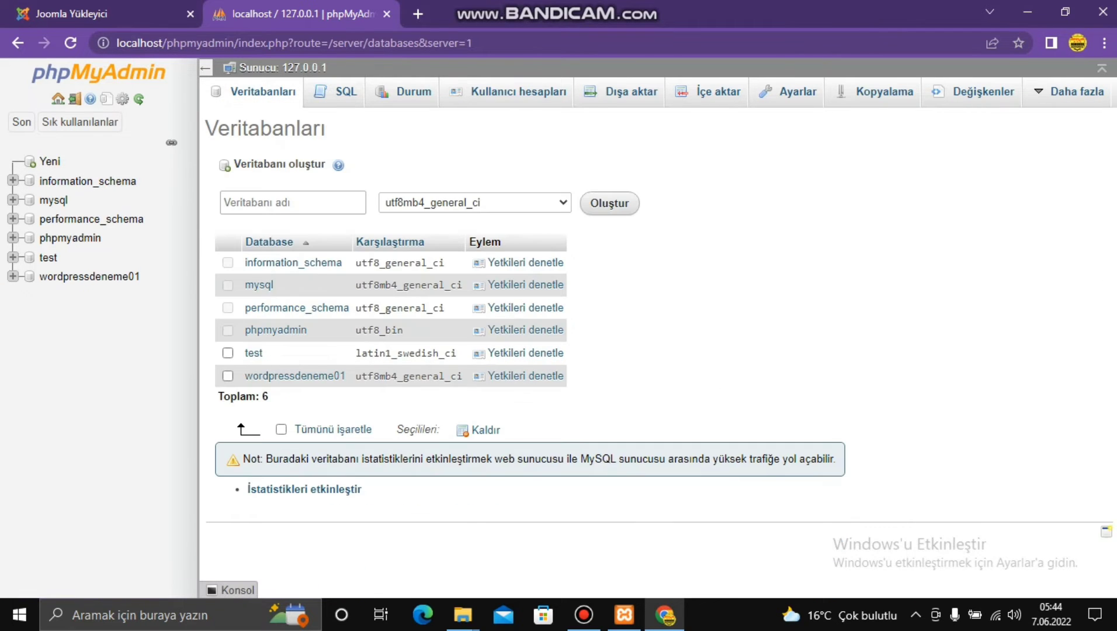
click(292, 202)
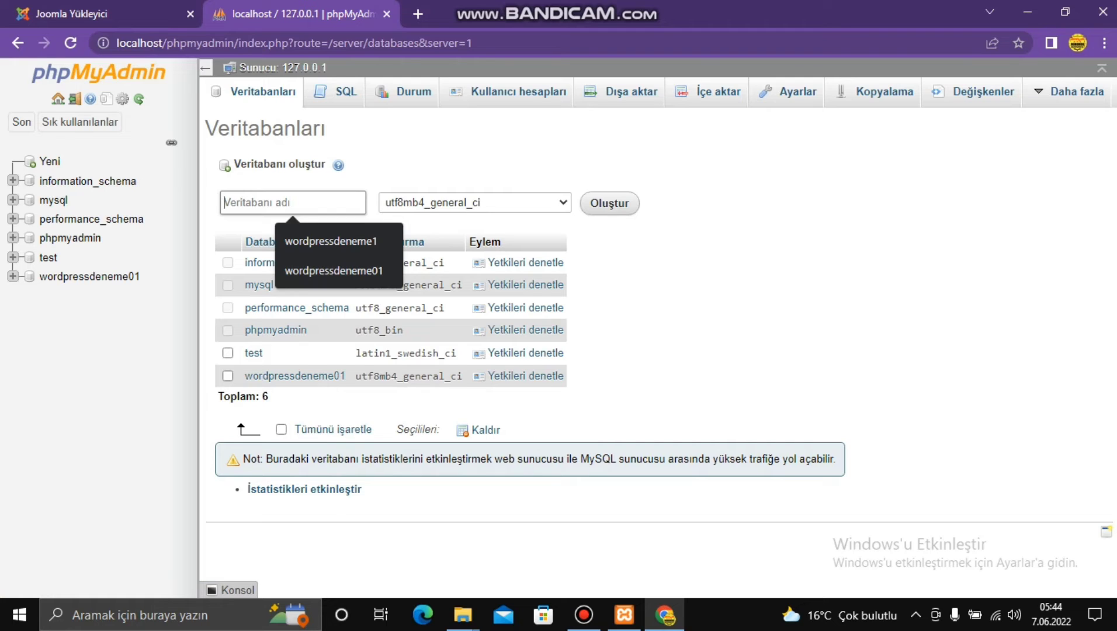
text(jo)
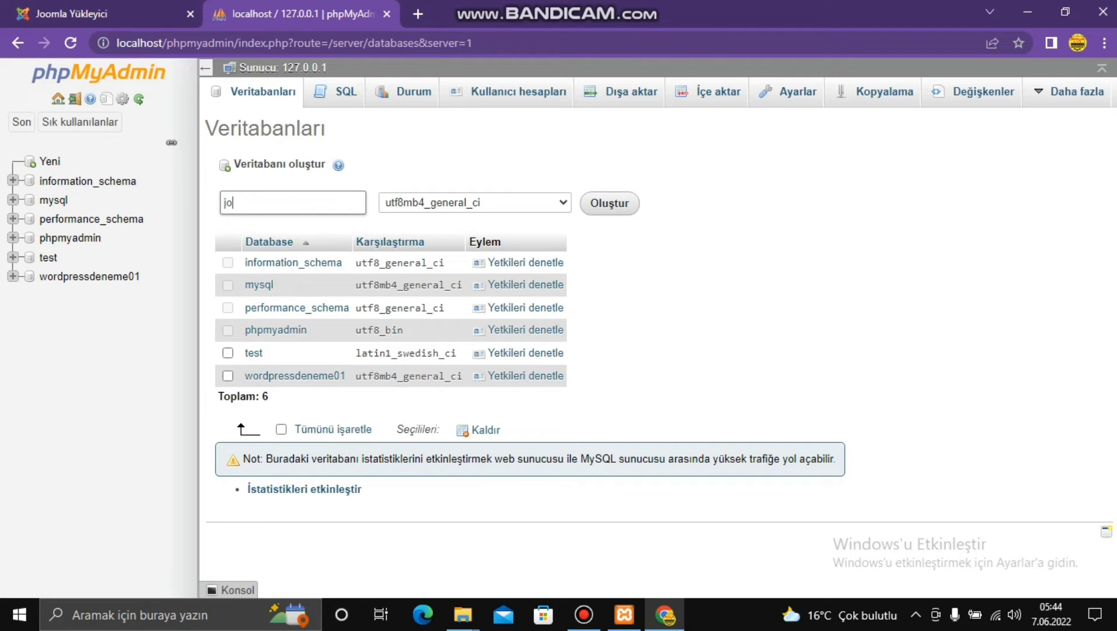
text(omla)
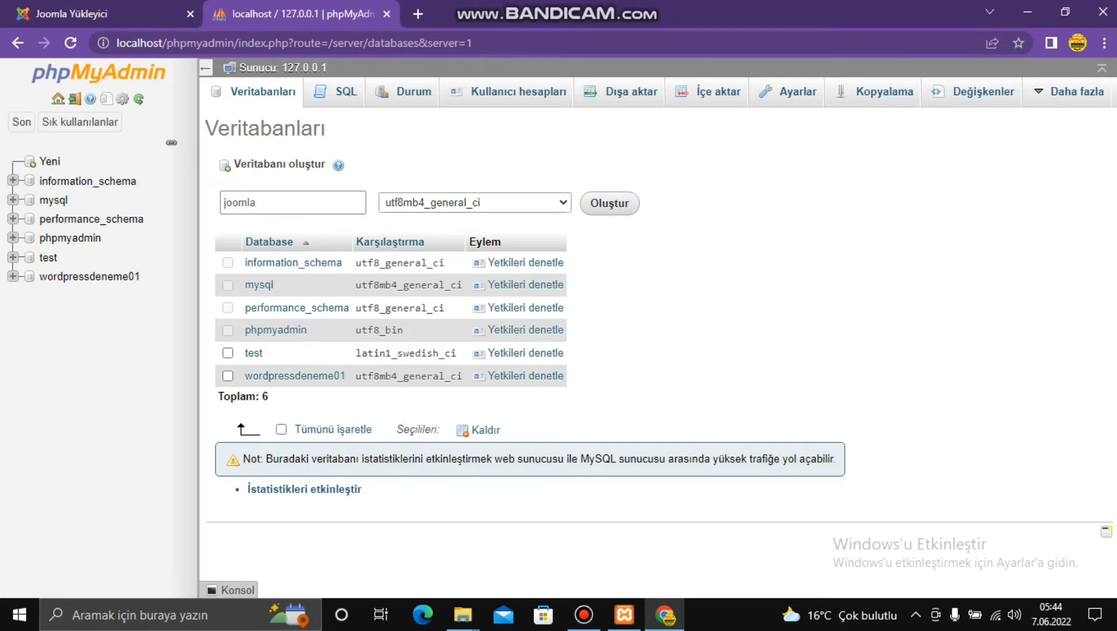
click(474, 203)
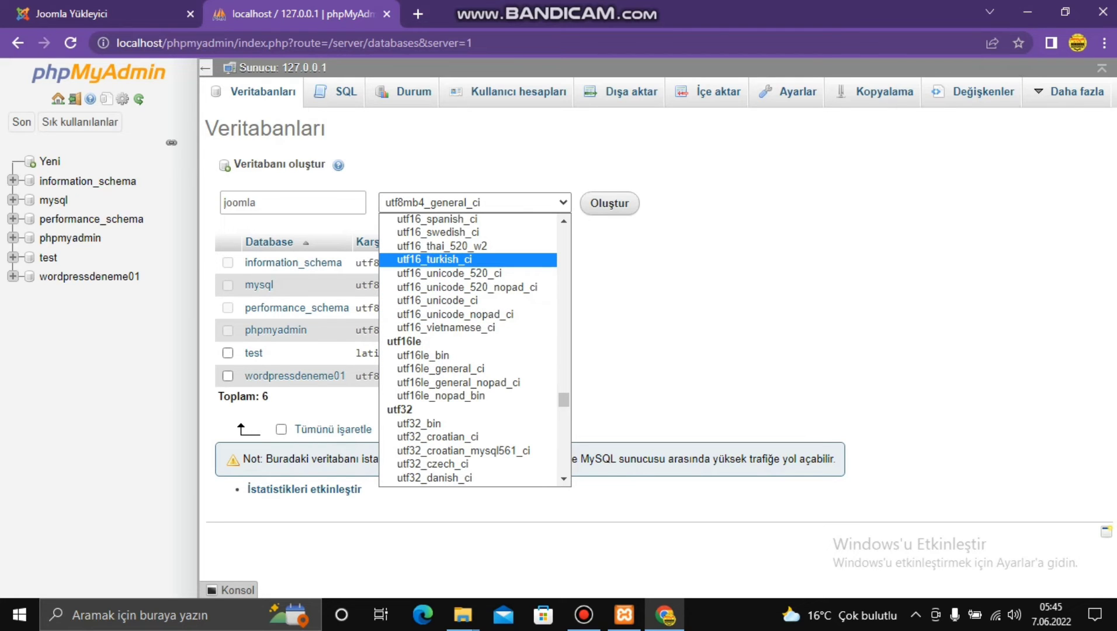
click(438, 259)
click(609, 202)
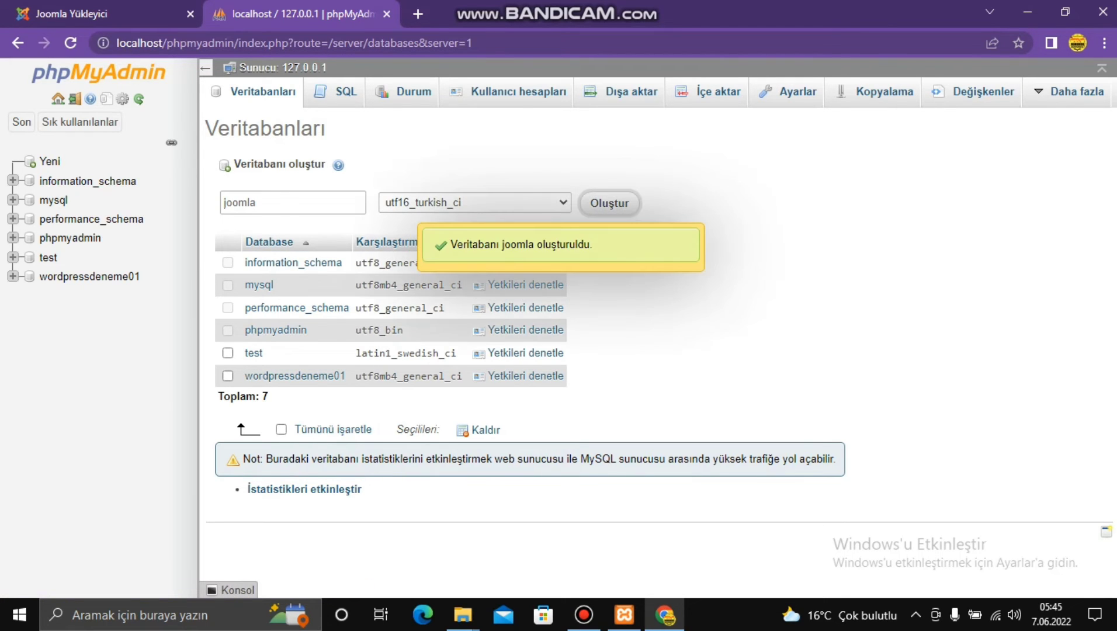
click(14, 200)
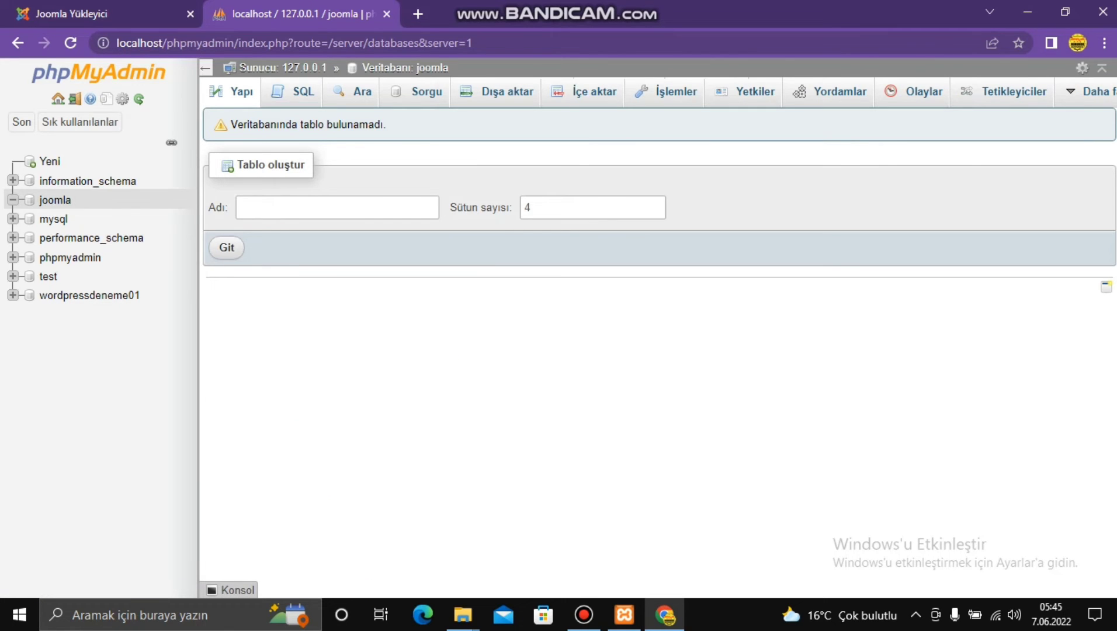
key(ctrl+1)
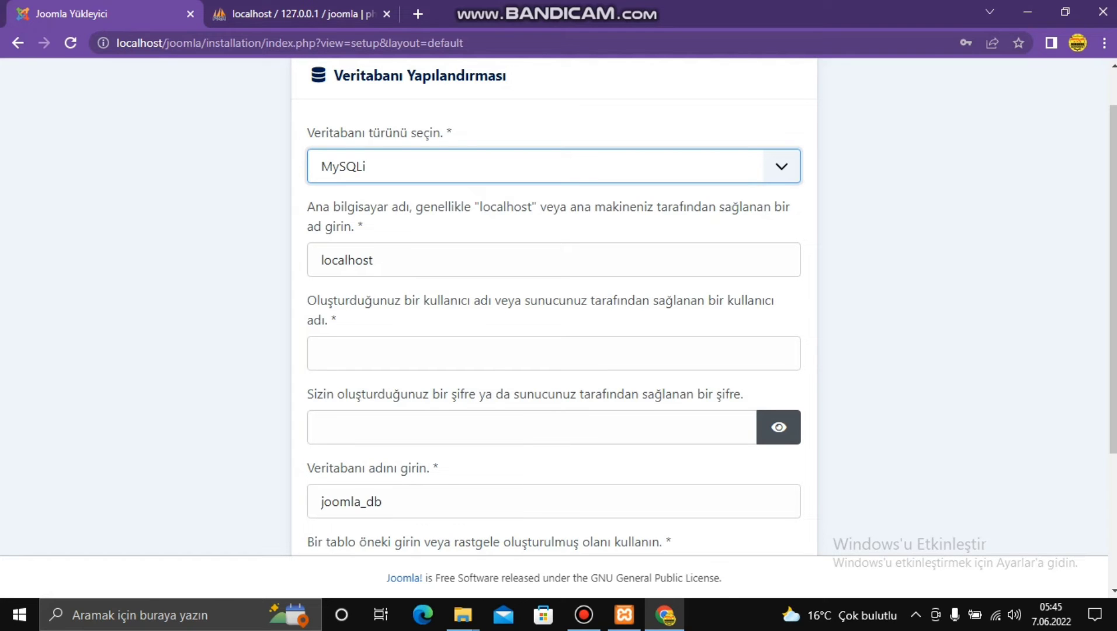
- Enter root as the database username and joomla as the database name
click(374, 353)
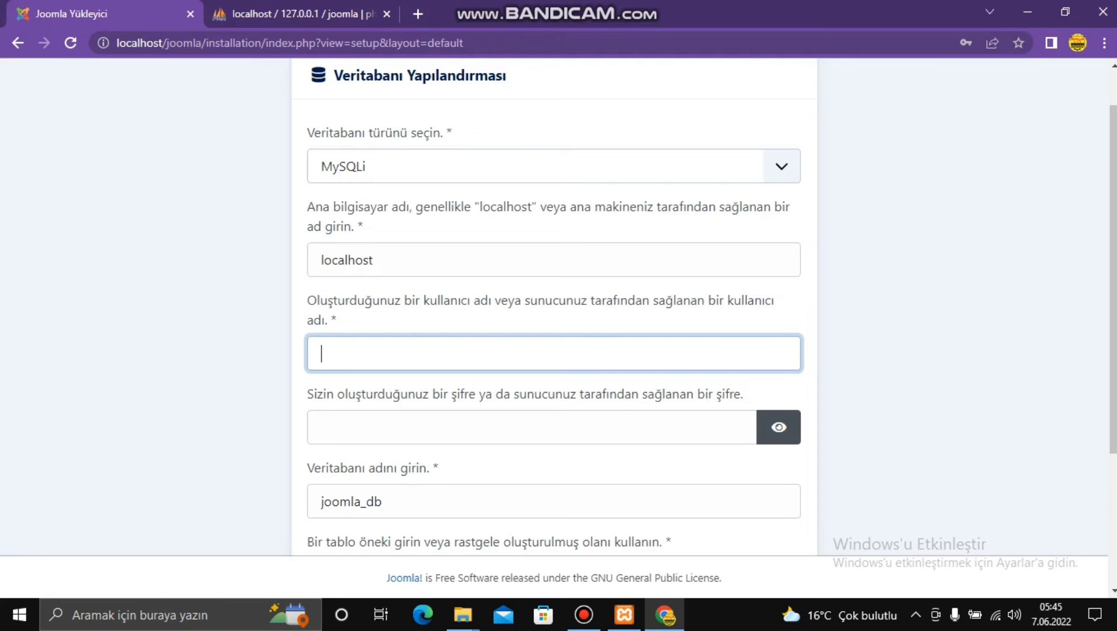
text(root)
key(Tab)
key(Tab)
text(joomla)
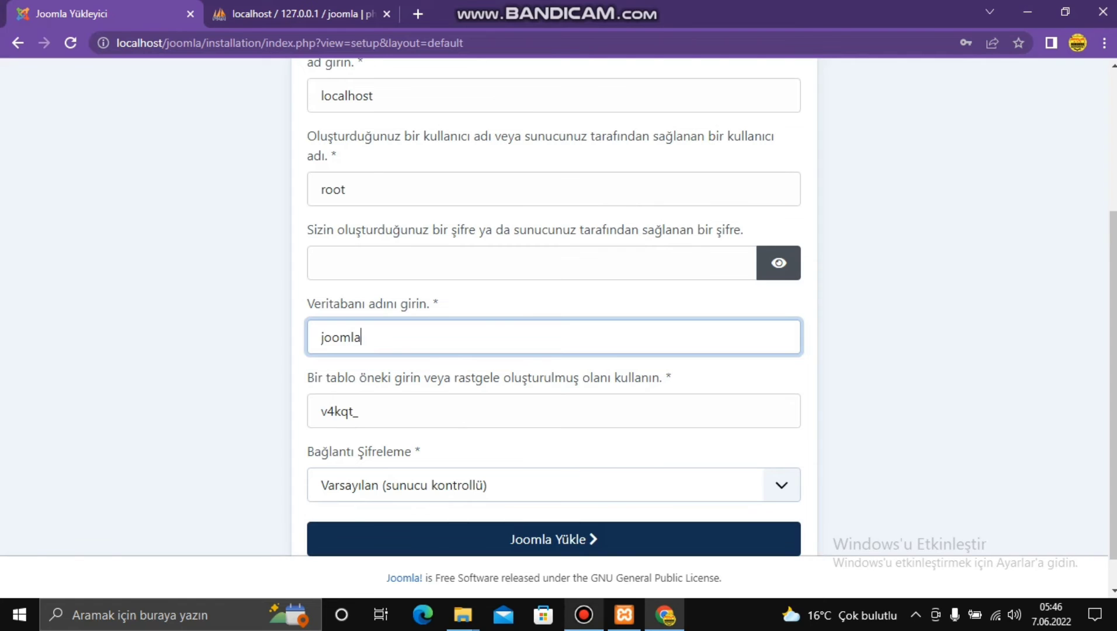
click(584, 615)
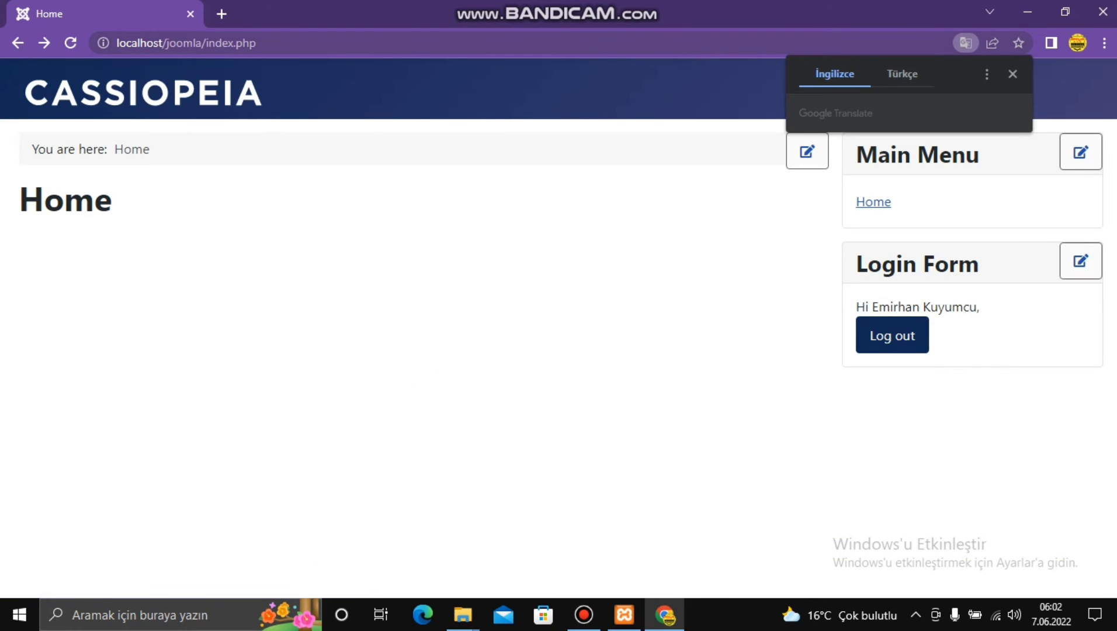
double_click(246, 43)
key(shift+Left)
key(shift+Left)
key(shift+Left)
key(shift+Left)
key(shift+Left)
key(shift+Left)
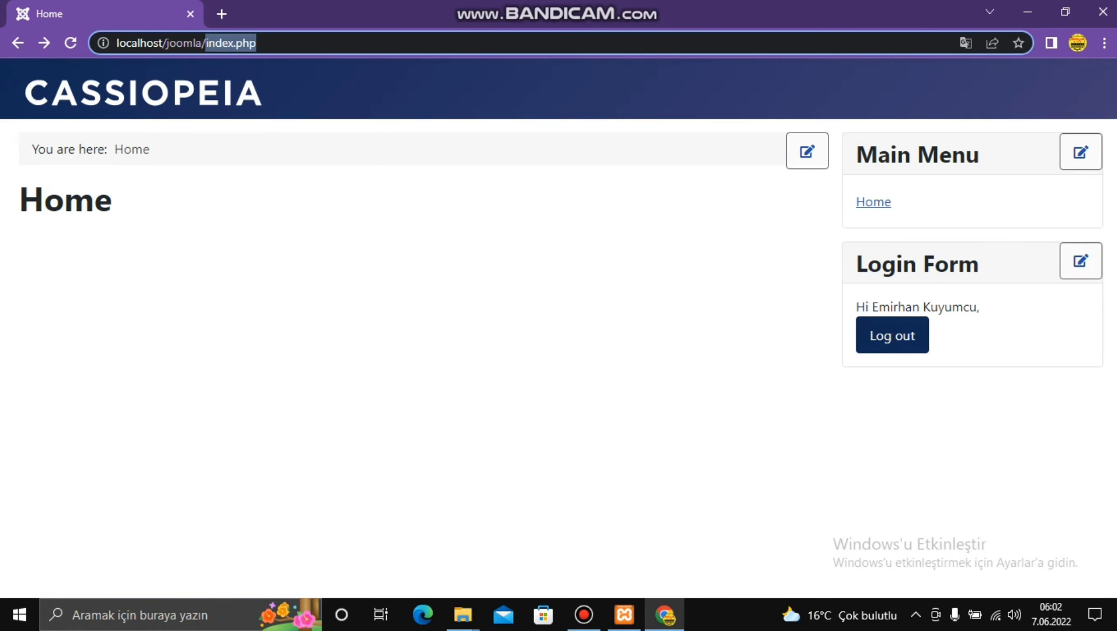
key(BackSpace)
text(administrator)
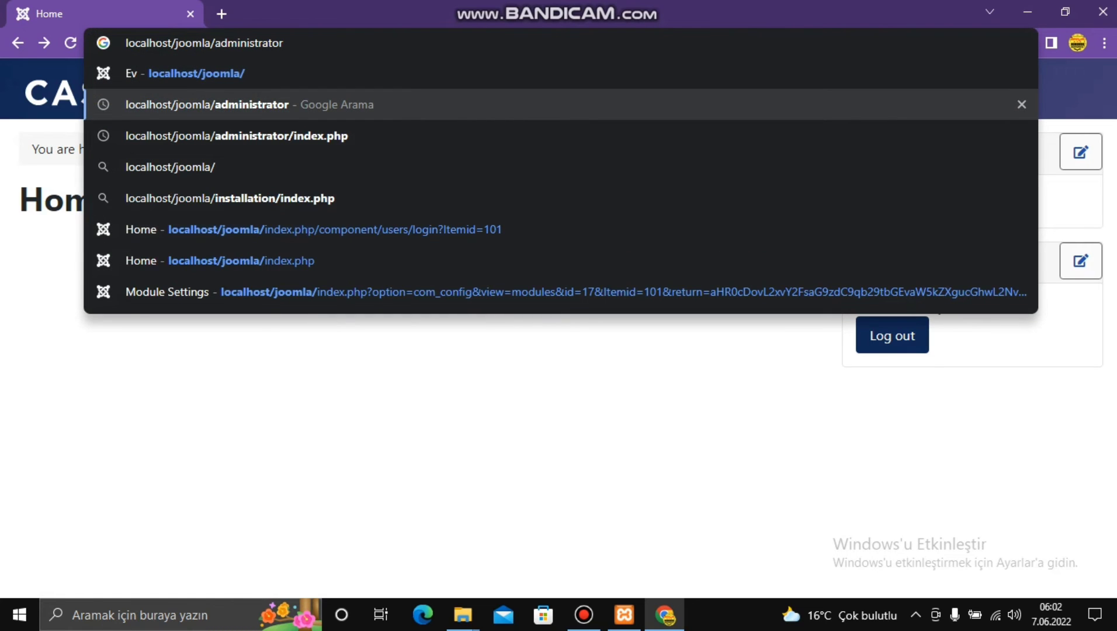
text(/)
key(Return)
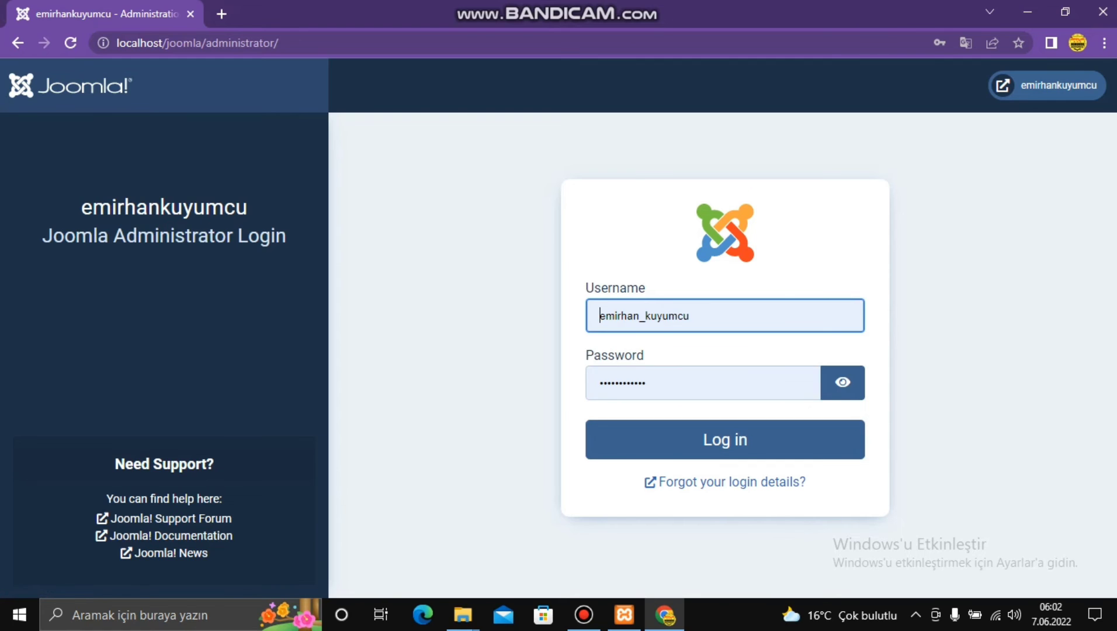
key(alt+Left)
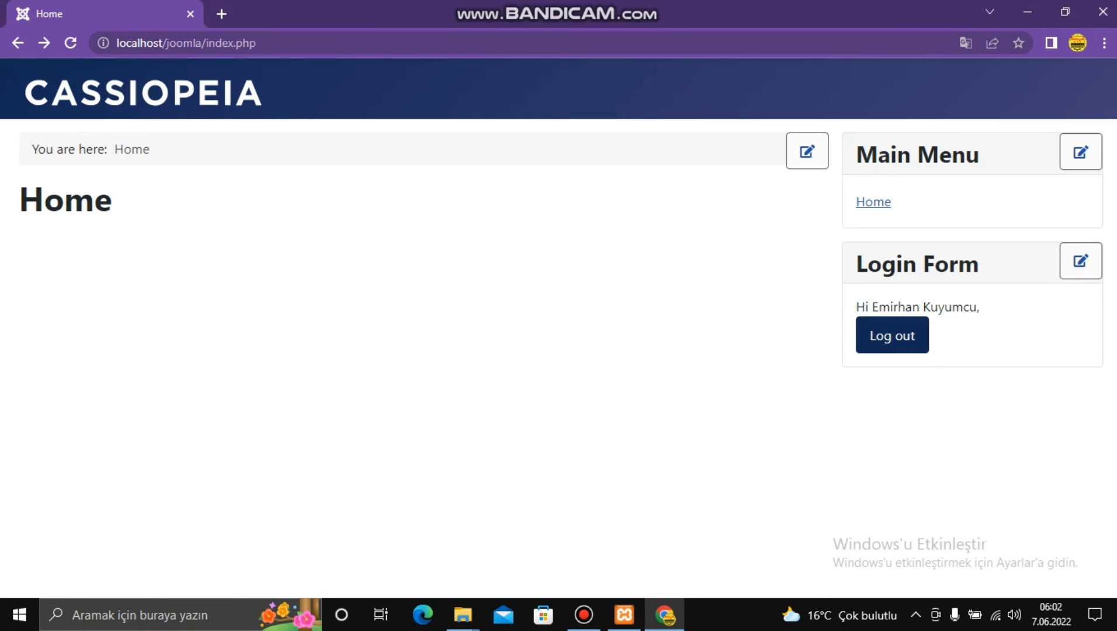
click(584, 615)
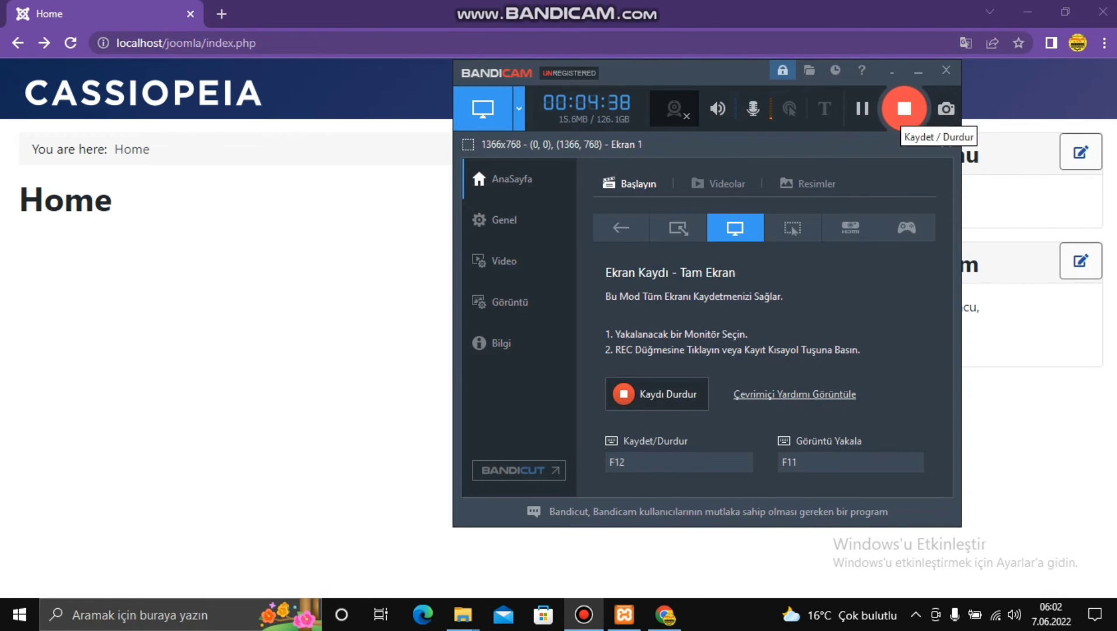
click(904, 108)
click(918, 71)
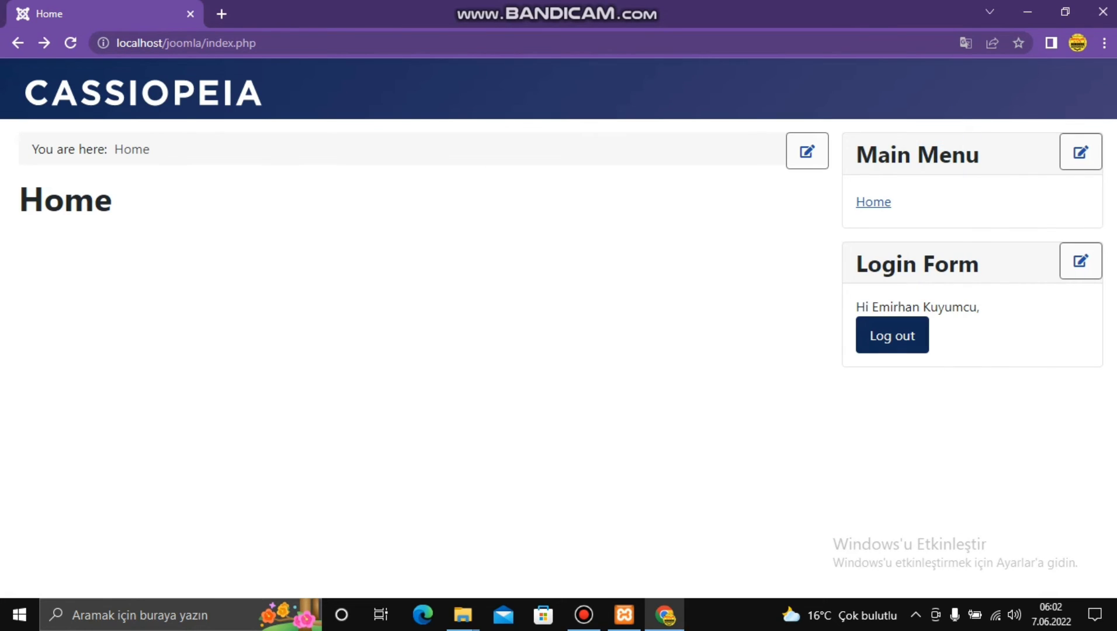
- Try reaching the administrator address, backing out of search results and dismissing the translation popup
key(ctrl+l)
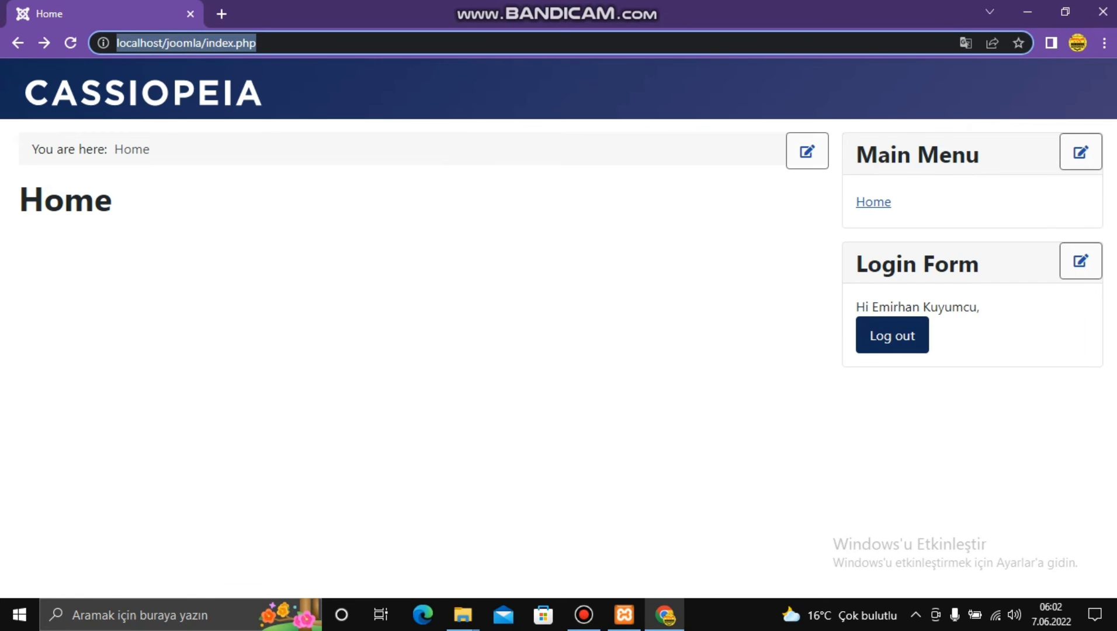
key(End)
key(BackSpace)
key(BackSpace)
key(BackSpace)
key(BackSpace)
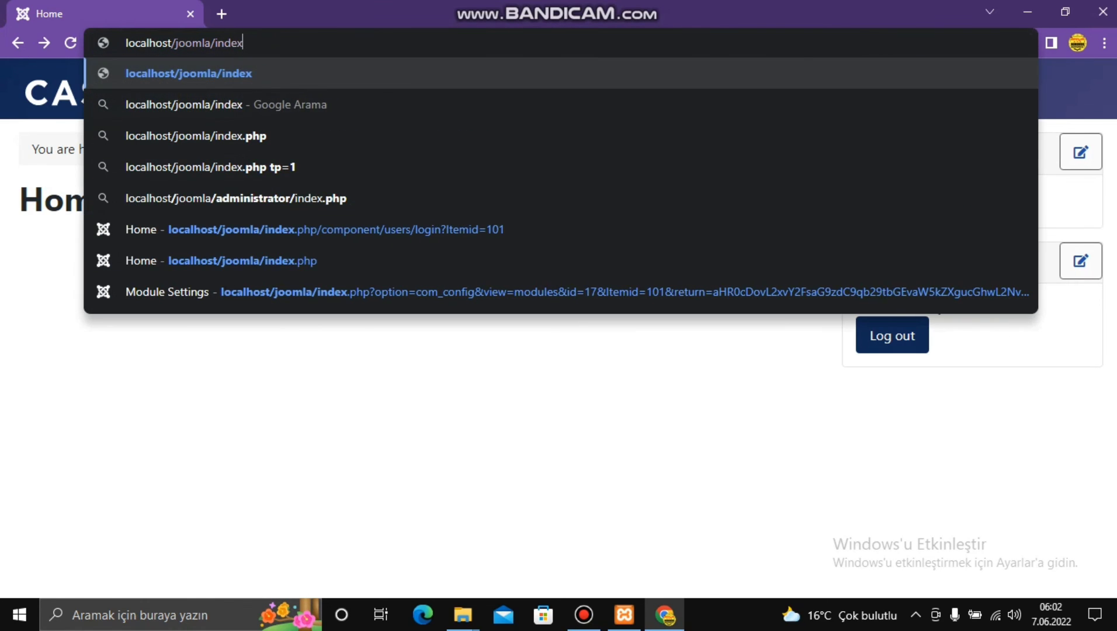
key(BackSpace)
key(BackSpace)
key(BackSpace)
key(BackSpace)
key(BackSpace)
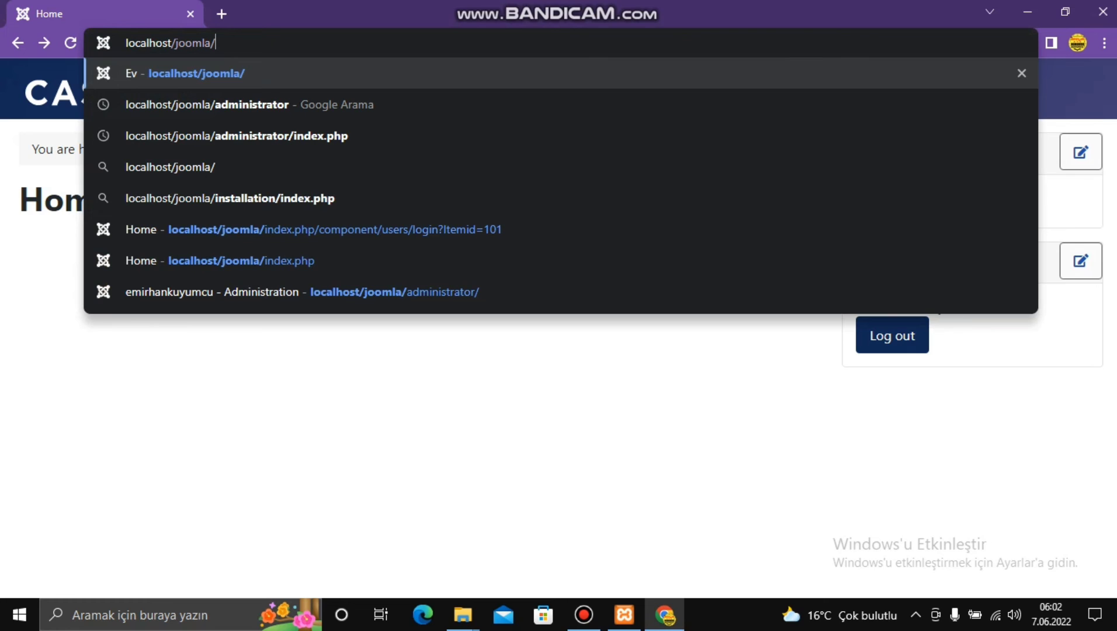
key(Down)
key(Return)
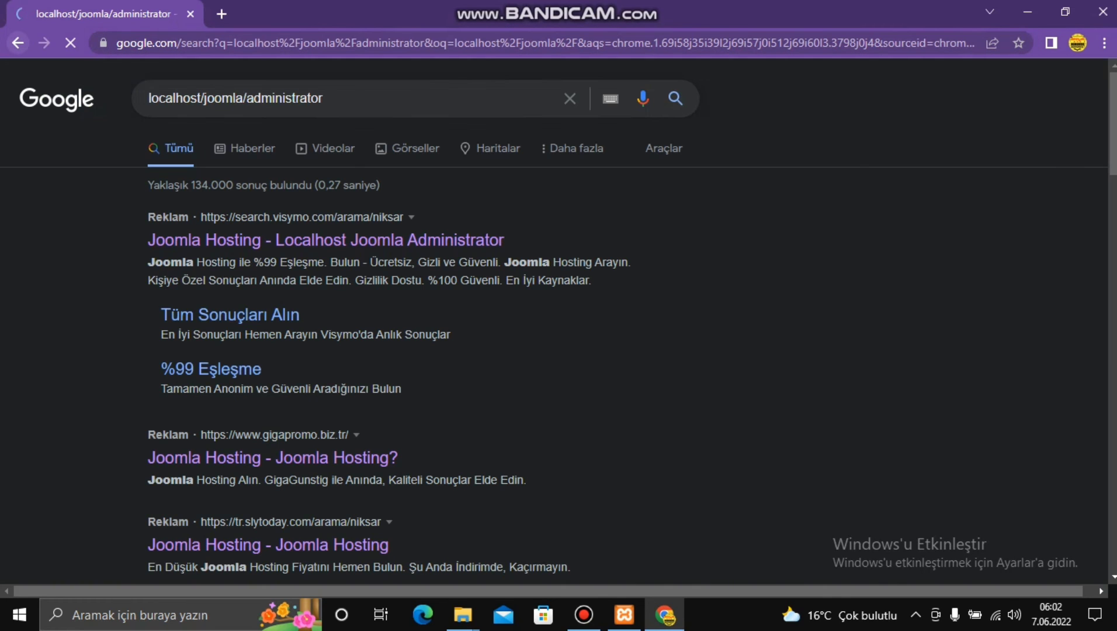
key(alt+Left)
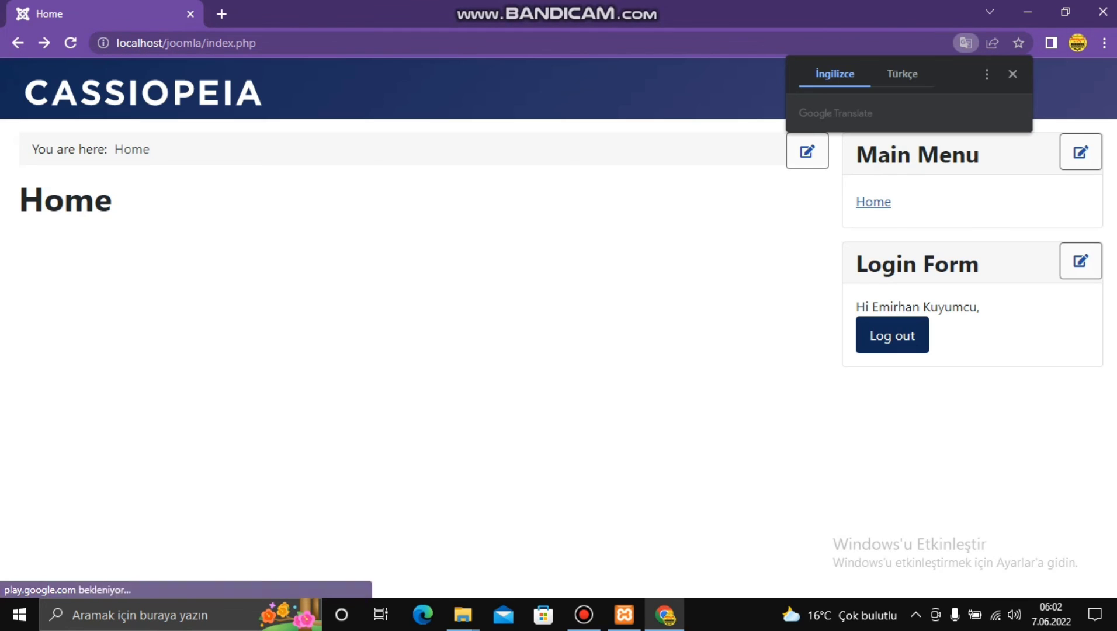
click(1012, 74)
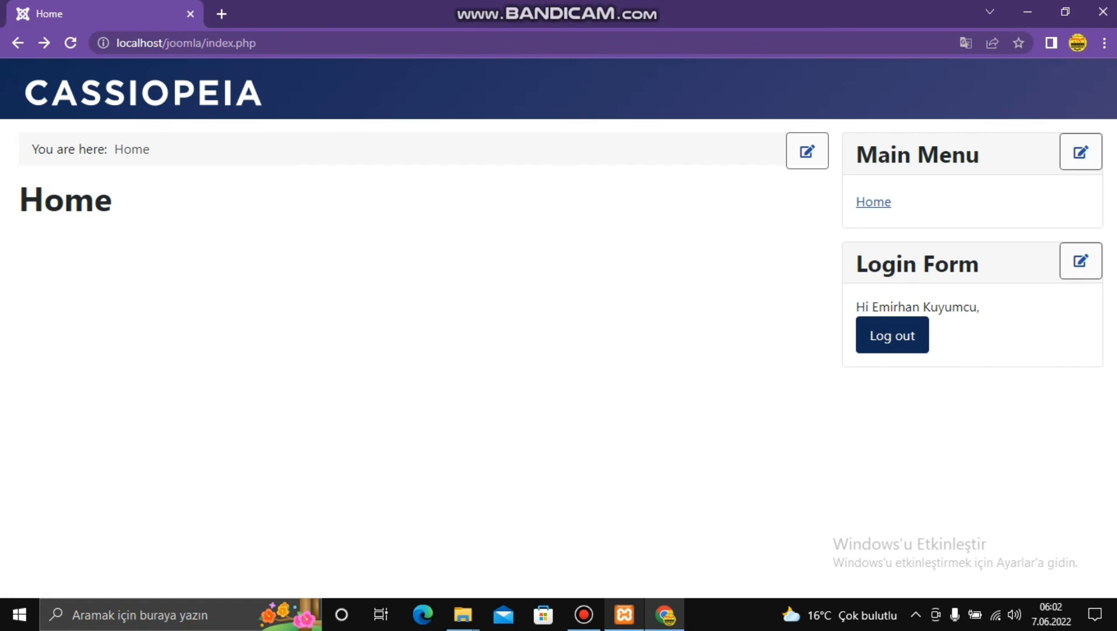
click(584, 615)
- Open localhost/joomla/administrator/ and submit the login with the re-entered password
click(255, 43)
key(BackSpace)
key(BackSpace)
key(BackSpace)
key(BackSpace)
key(BackSpace)
key(BackSpace)
key(BackSpace)
key(BackSpace)
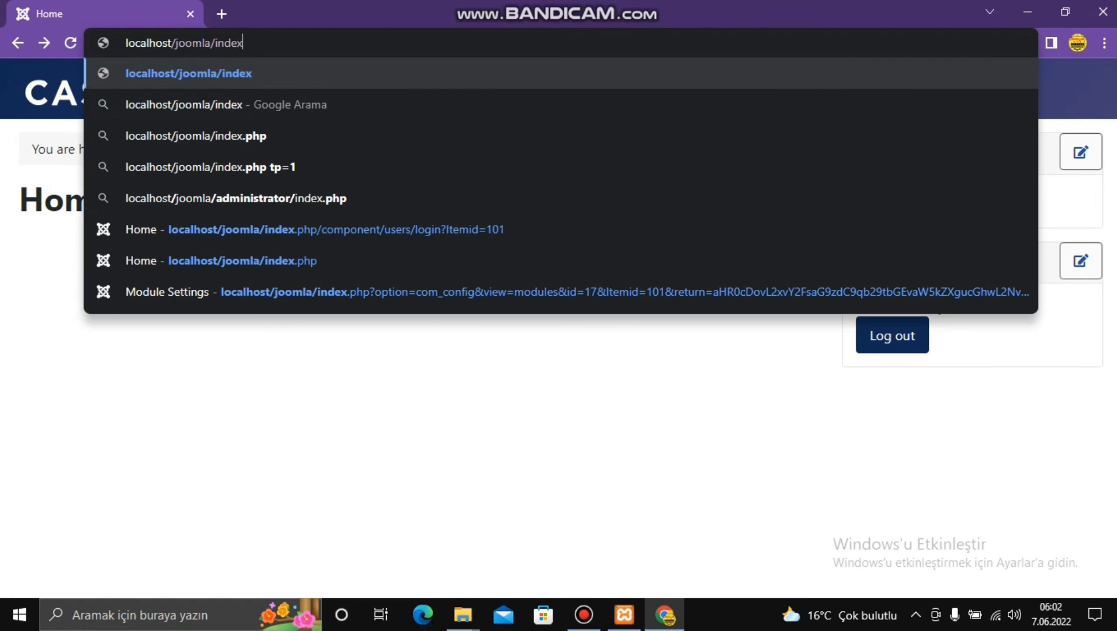
key(BackSpace)
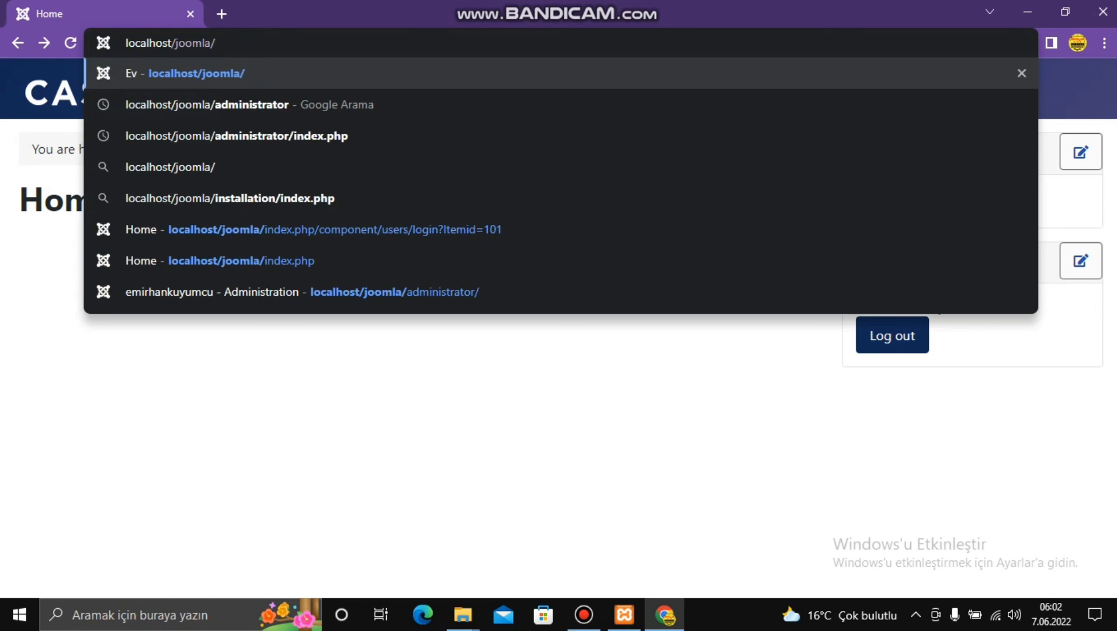
key(Down)
text(/)
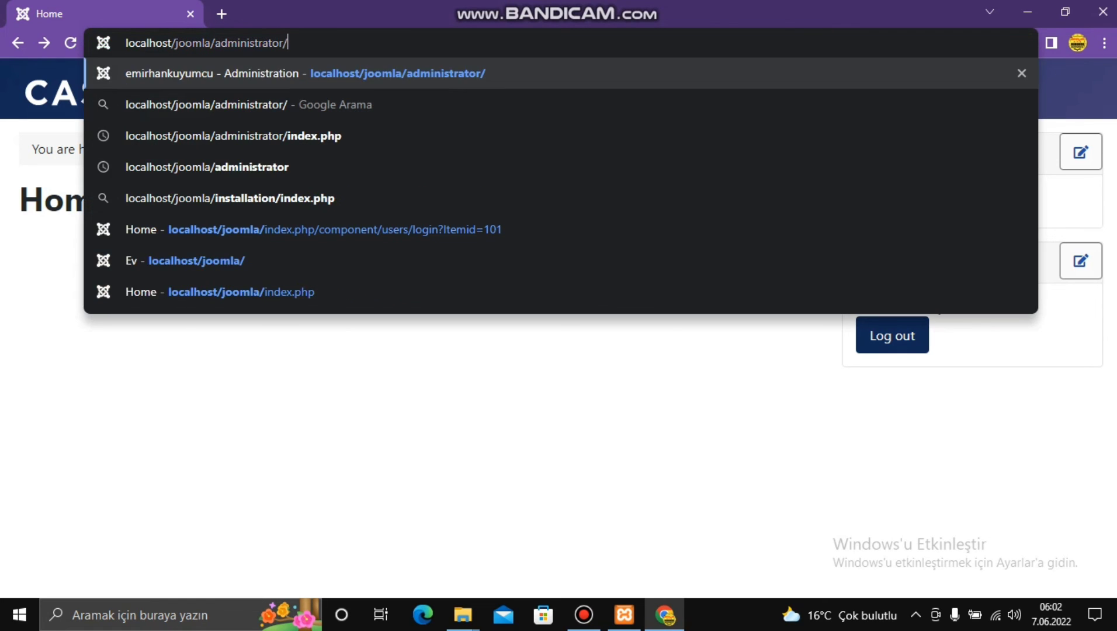
key(Return)
key(Return)
text(•••••)
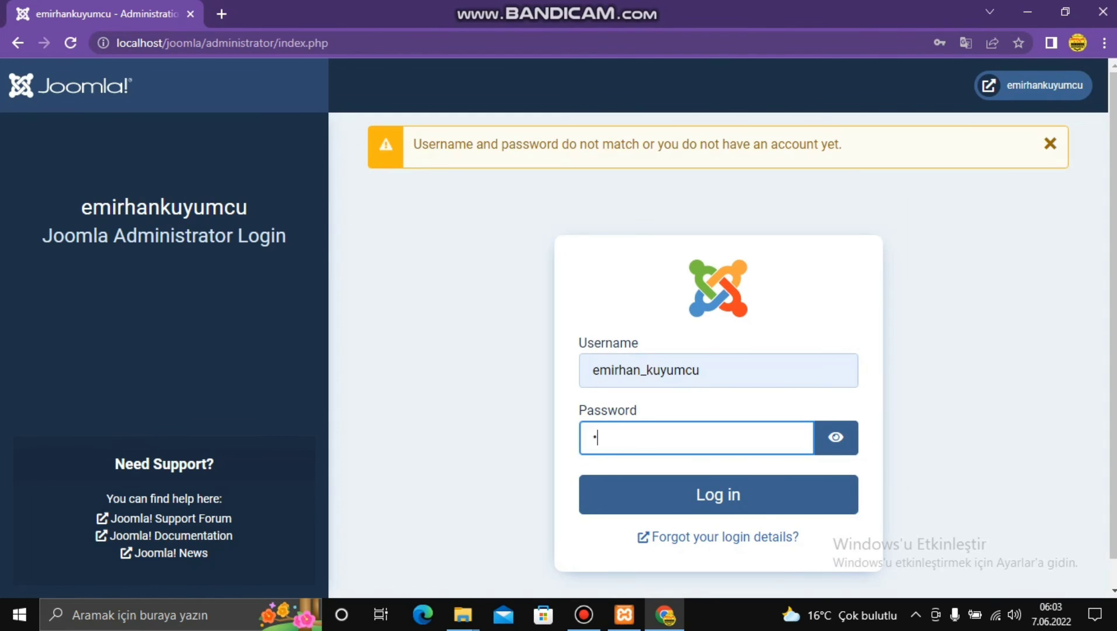
text(••••••••••••••••)
key(Return)
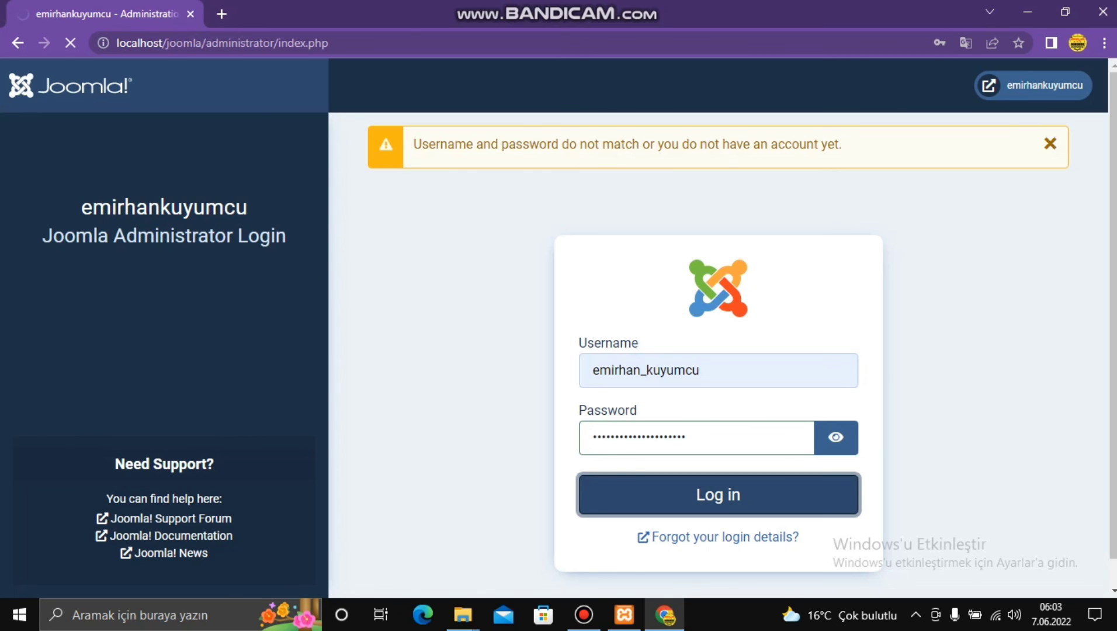